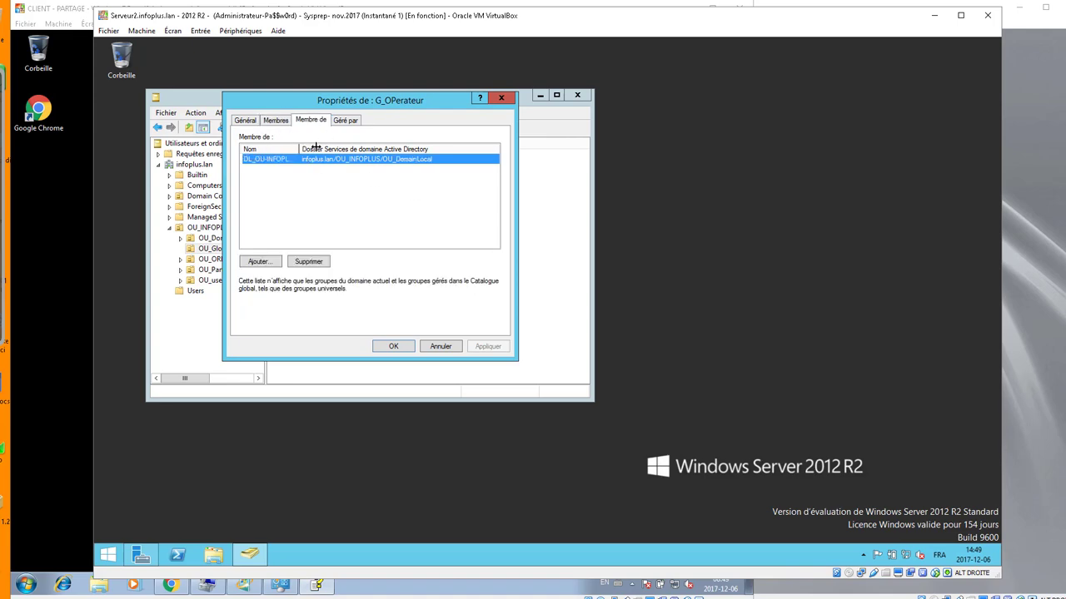
# - Widen the Nom column to read DL_OU-INFOPLUS_ModPAss under Membre de, then close G_OPerateur's properties with OK
pyautogui.moveTo(299, 148); pyautogui.dragTo(380, 148)
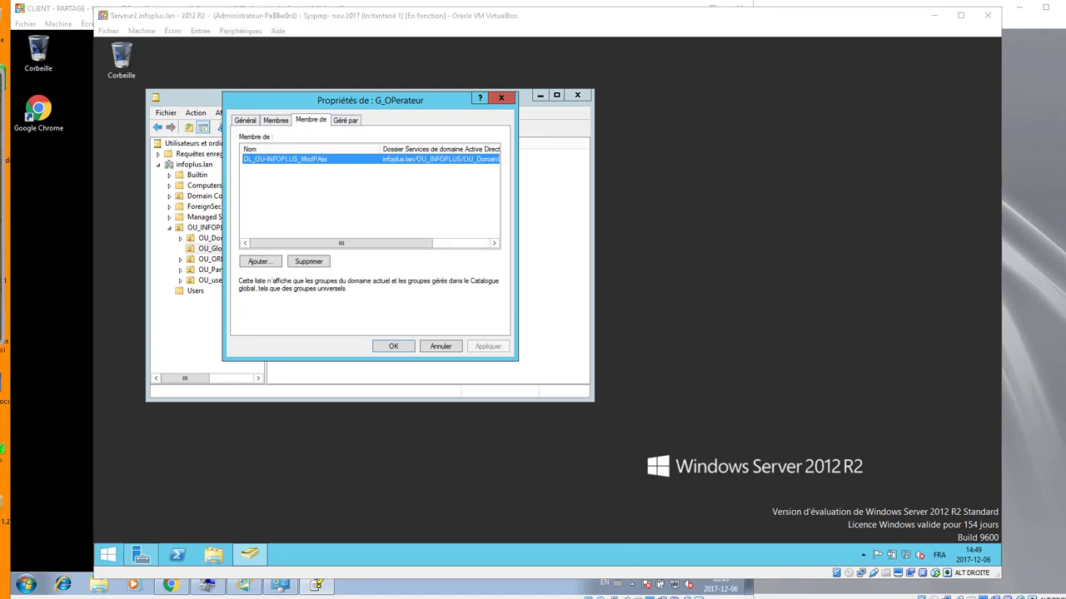
pyautogui.hotkey('ctrl', '1')
pyautogui.click(305, 198)
pyautogui.moveTo(144, 87); pyautogui.dragTo(402, 156)
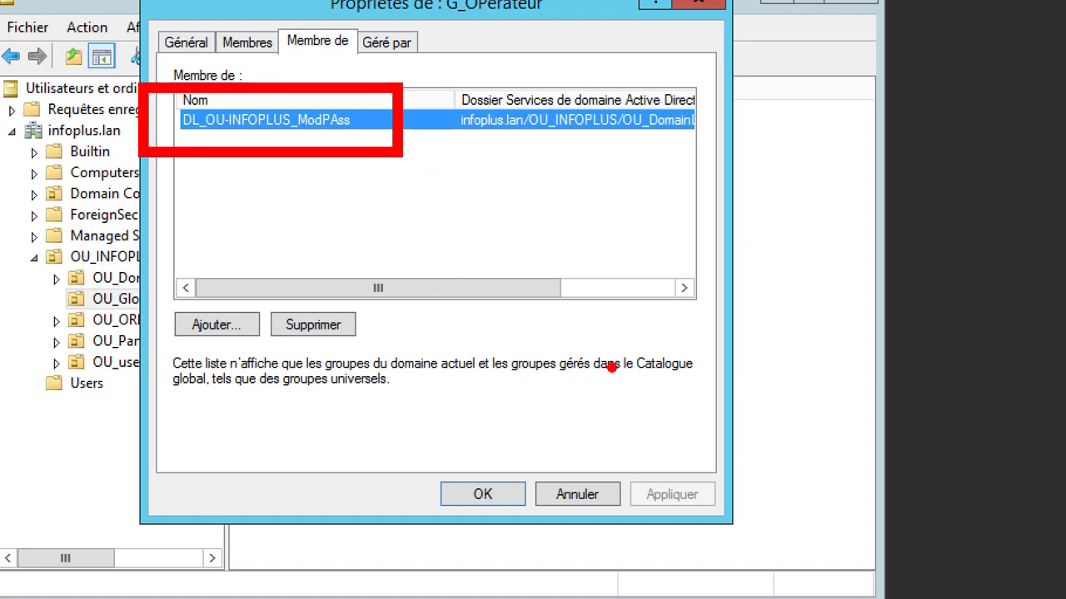
pyautogui.press('Escape')
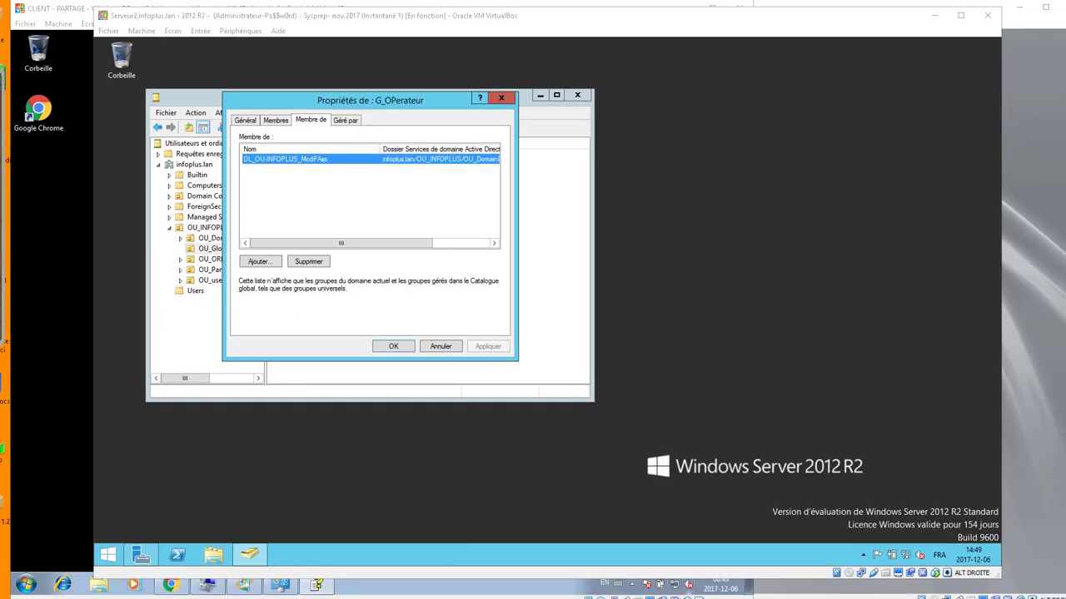
pyautogui.click(392, 348)
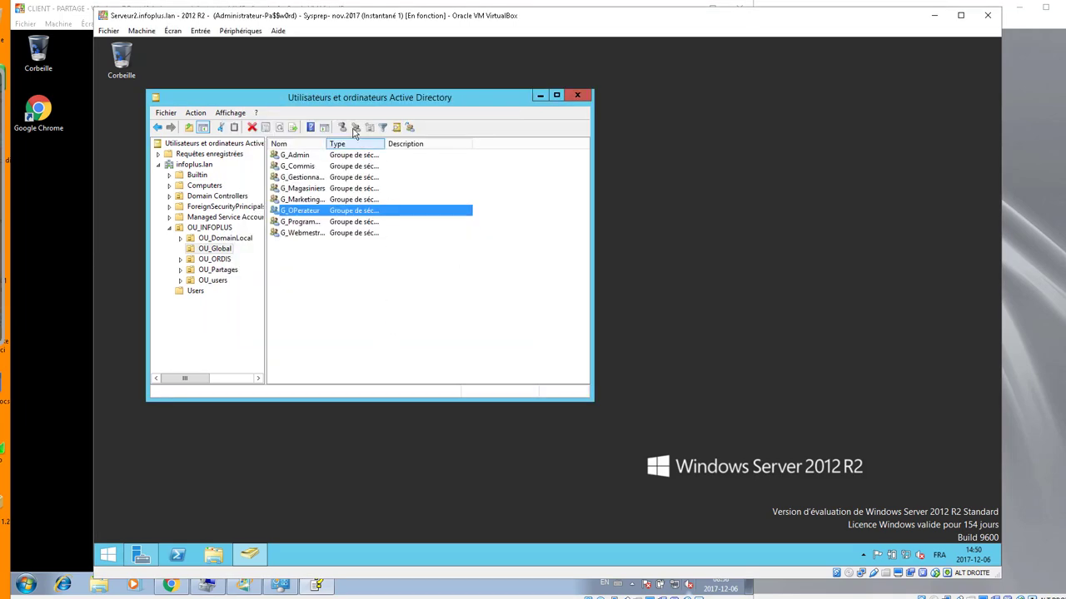
# - Select OU_INFOPLUS and open its Propriétés, then cancel without changes
pyautogui.moveTo(346, 103); pyautogui.dragTo(397, 125)
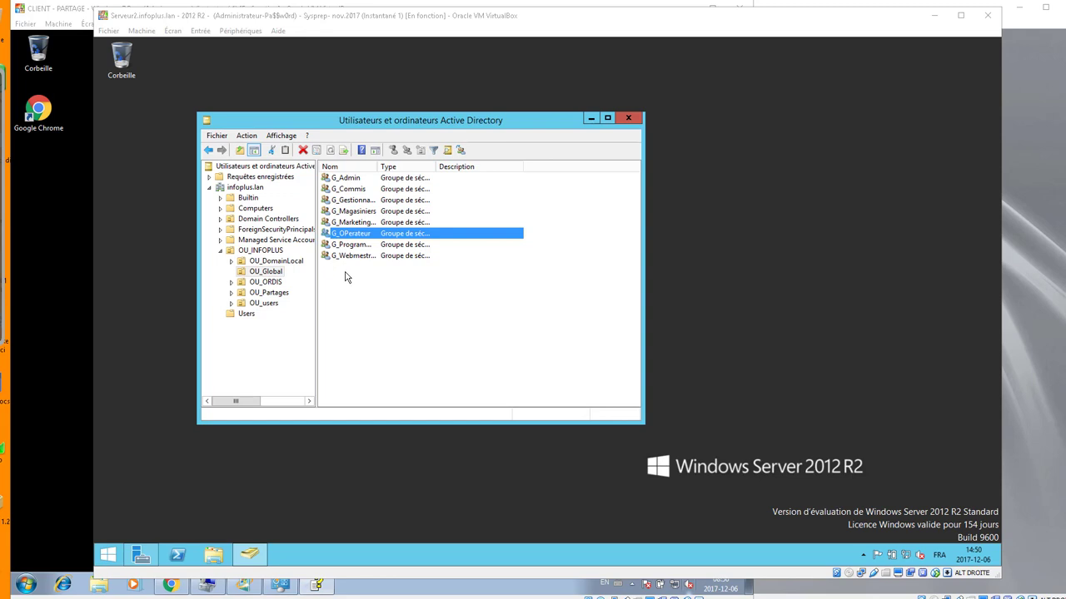
pyautogui.click(258, 252)
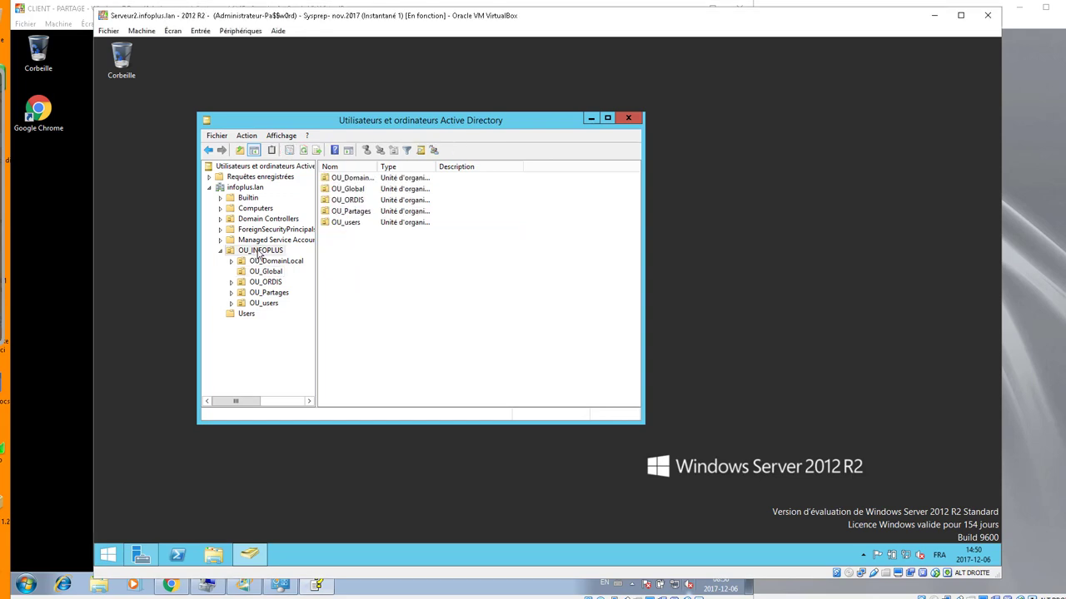
pyautogui.rightClick(259, 253)
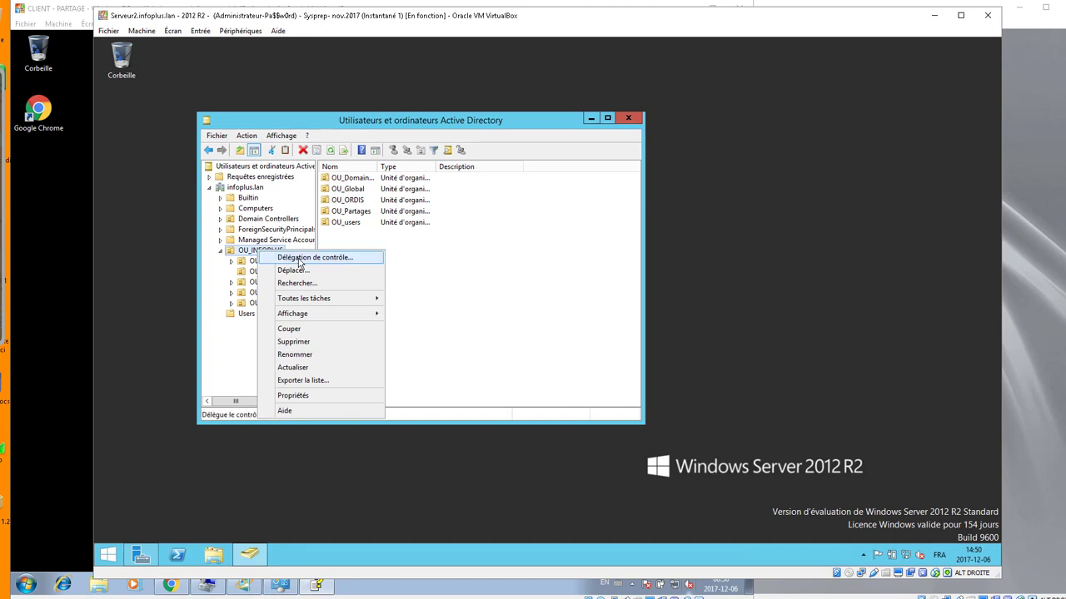
pyautogui.click(301, 397)
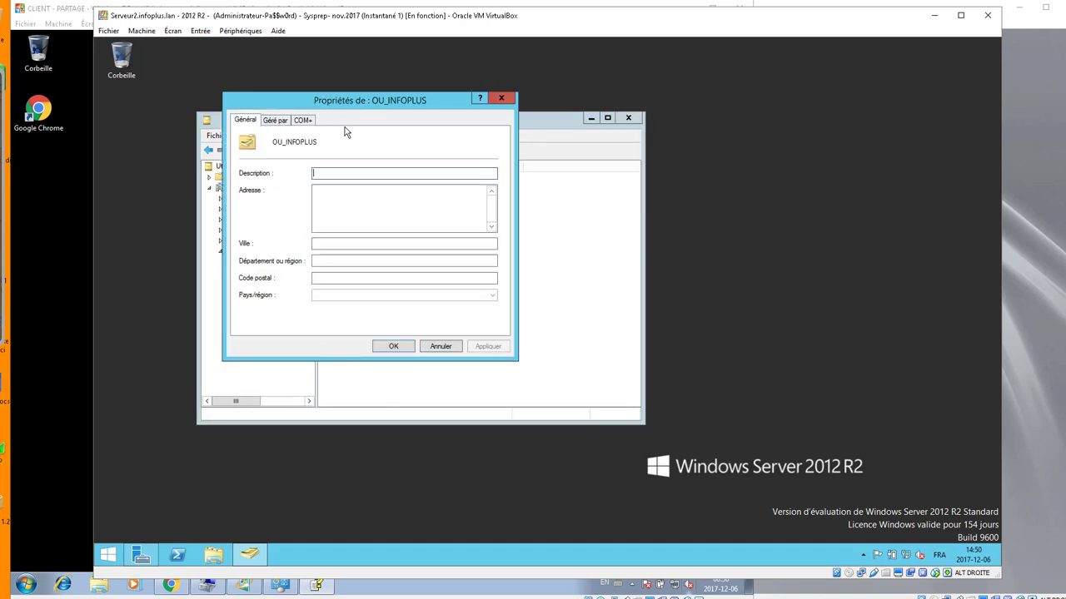
pyautogui.click(452, 349)
# - Enable Affichage > Fonctionnalités avancées and bring up OU_INFOPLUS's context menu
pyautogui.click(278, 135)
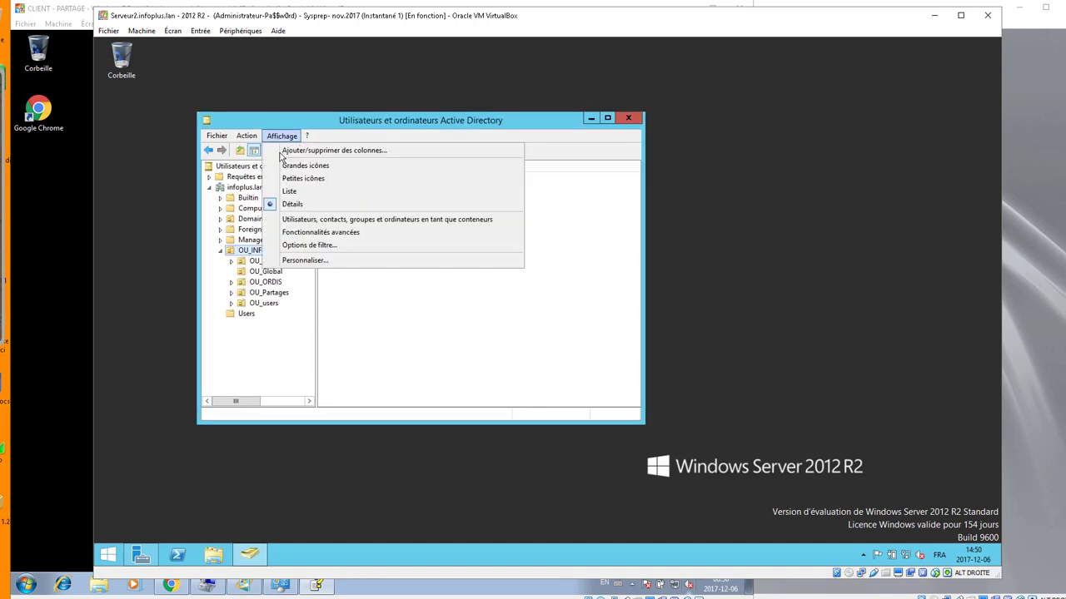
pyautogui.click(303, 238)
pyautogui.rightClick(241, 264)
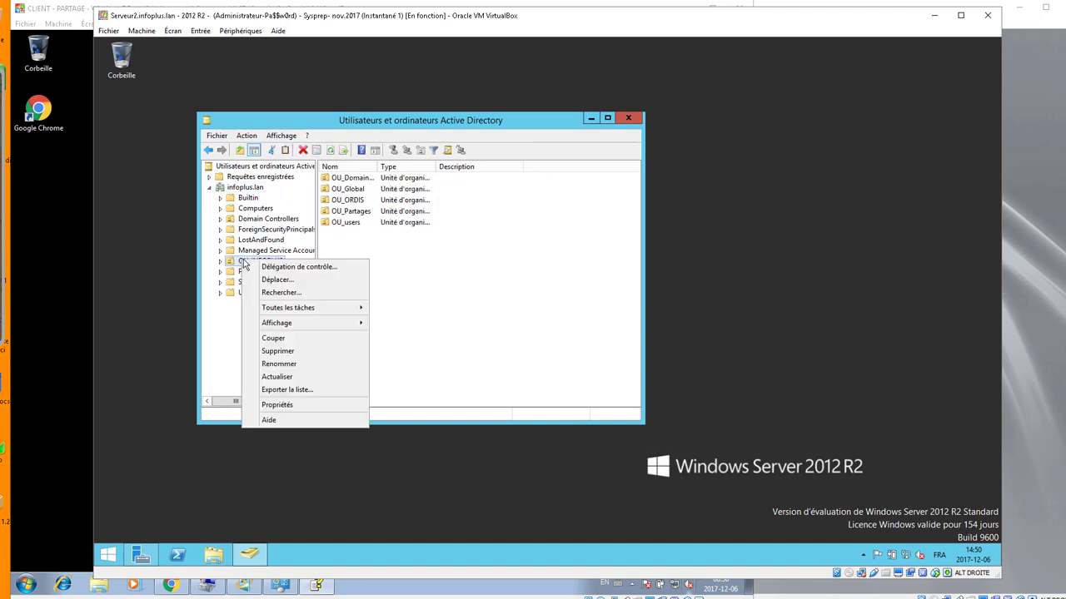
pyautogui.click(279, 405)
pyautogui.click(331, 120)
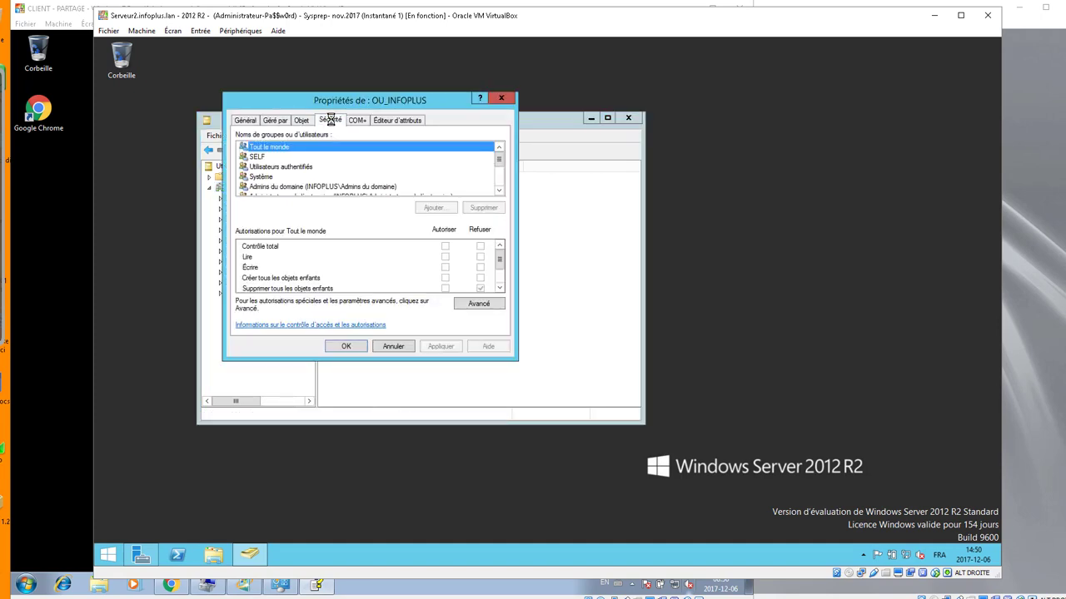
pyautogui.scroll(-3, 338, 169)
pyautogui.scroll(3, 338, 169)
pyautogui.click(261, 158)
pyautogui.click(264, 167)
pyautogui.click(268, 187)
pyautogui.scroll(-3, 273, 175)
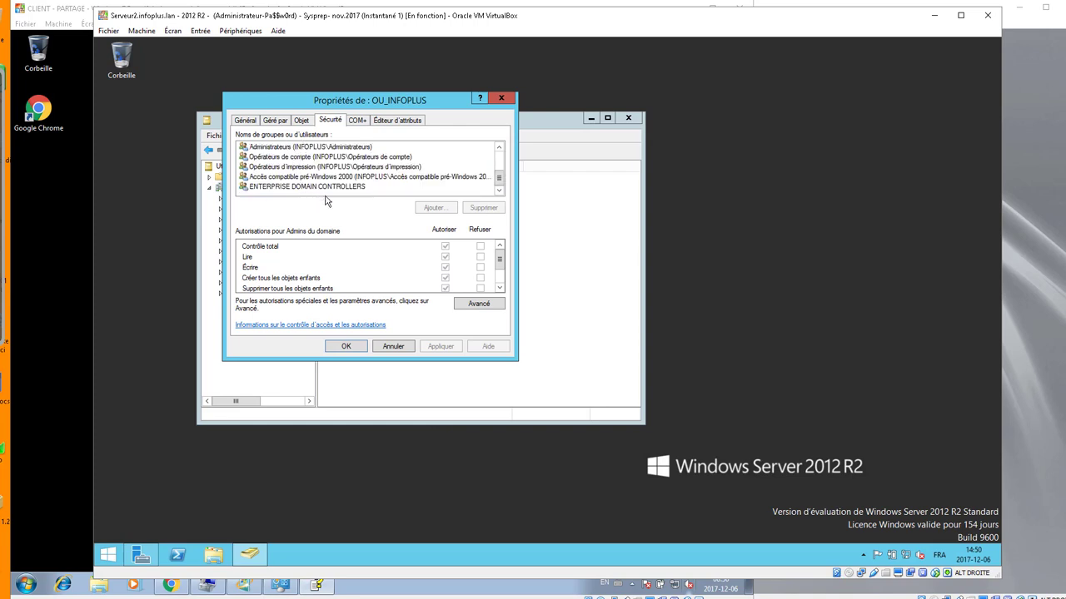
pyautogui.scroll(3, 308, 175)
pyautogui.click(278, 167)
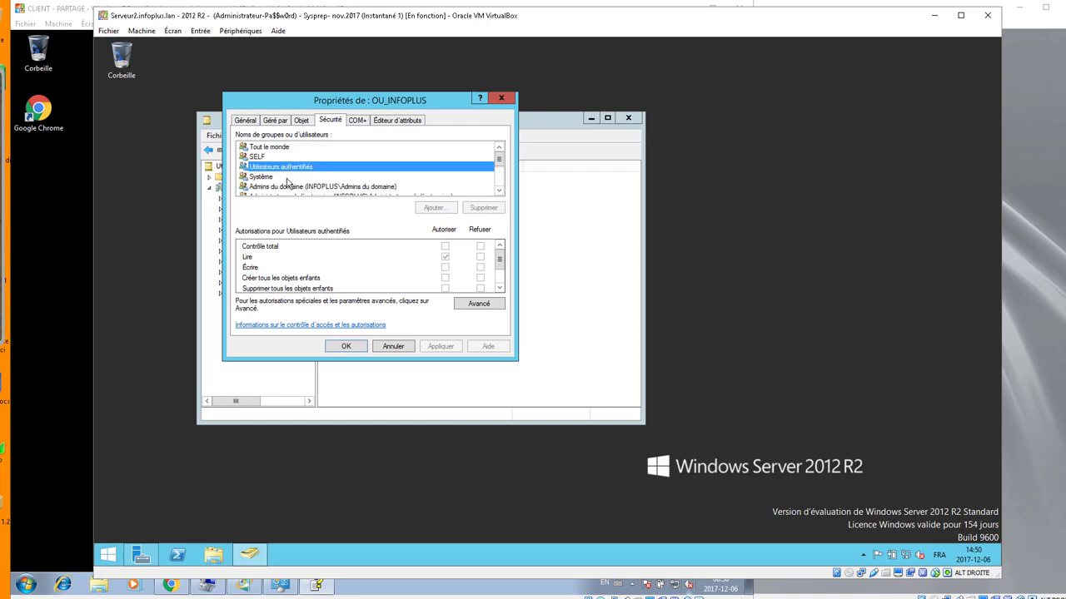
pyautogui.click(266, 178)
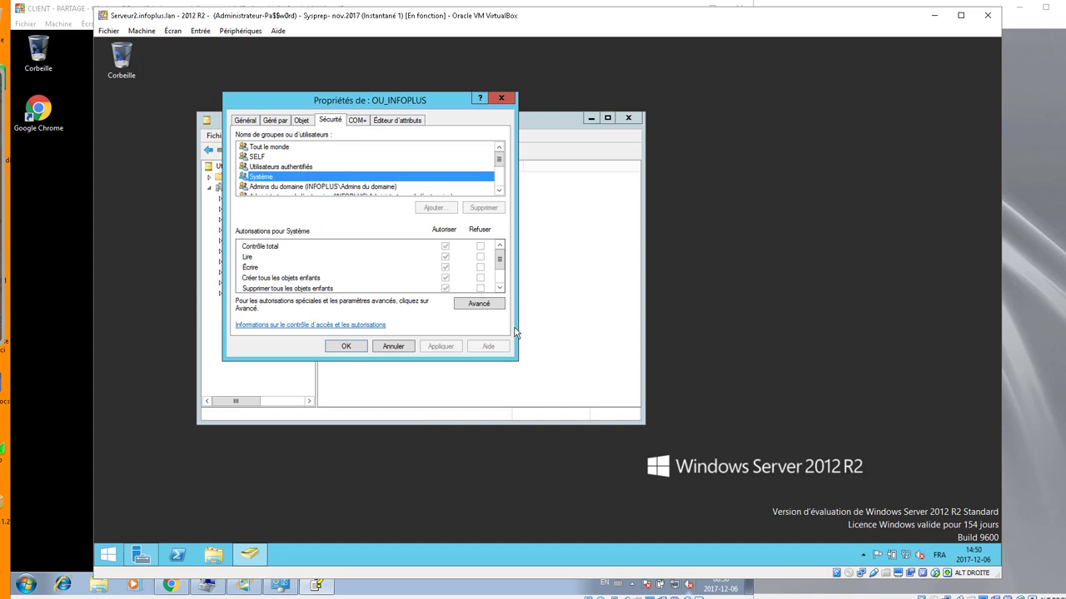
pyautogui.click(477, 304)
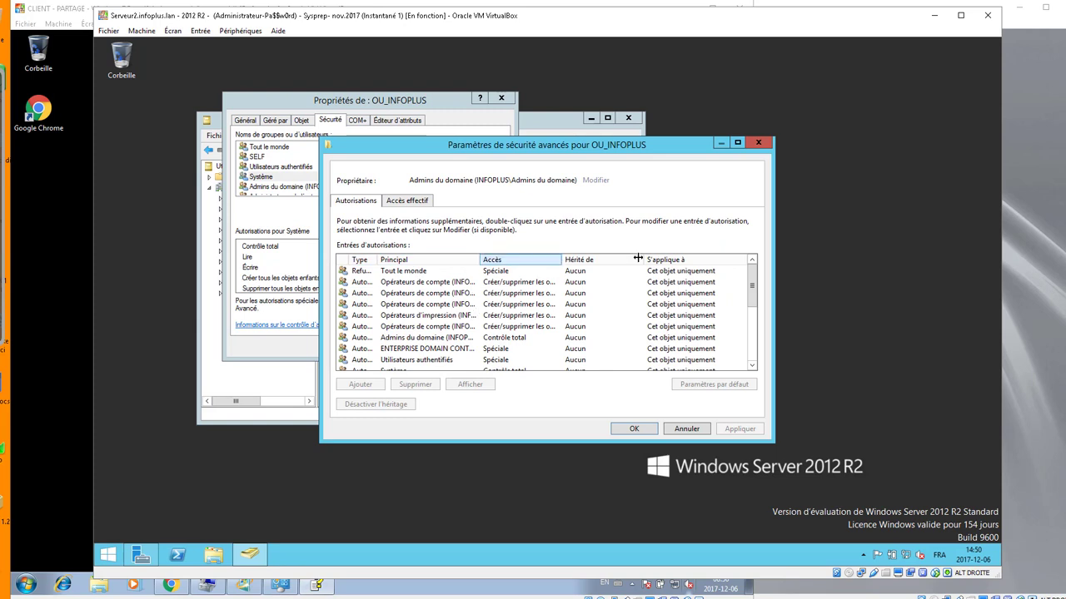
pyautogui.moveTo(628, 258); pyautogui.dragTo(677, 258)
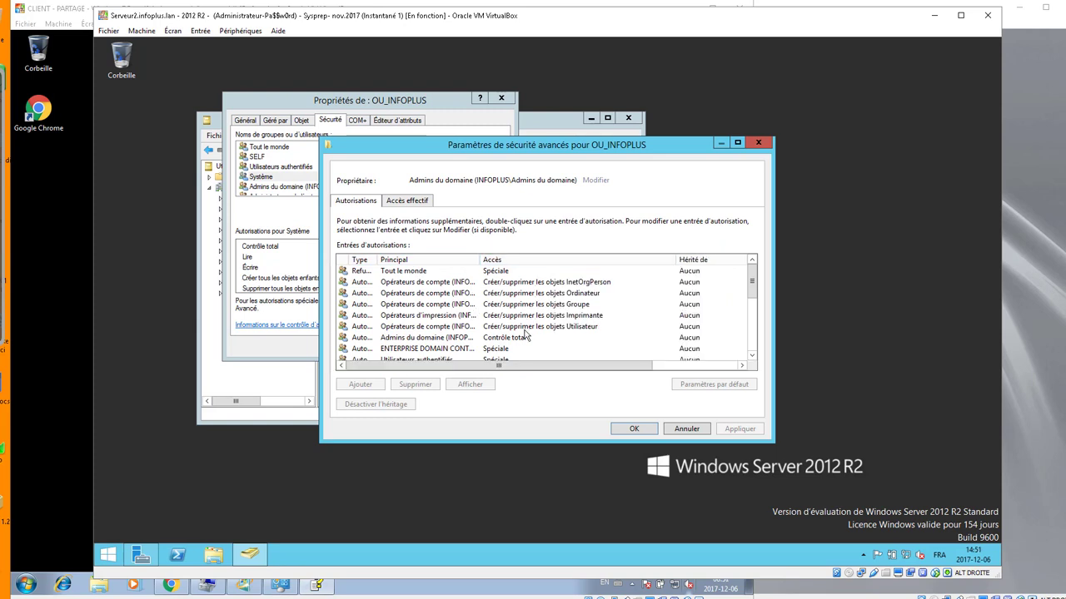
pyautogui.scroll(-5, 526, 335)
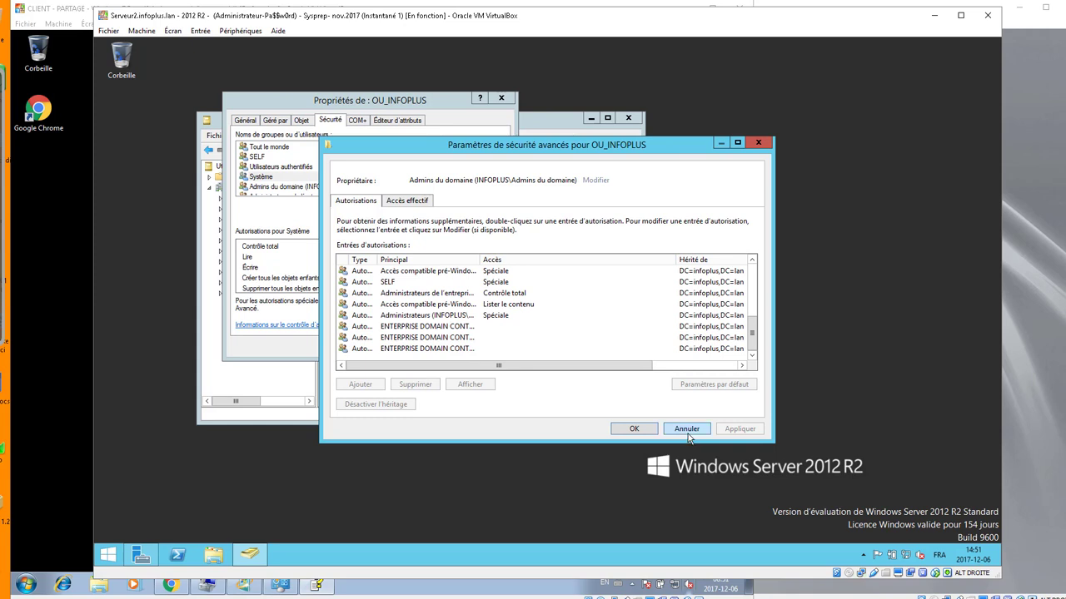
pyautogui.click(687, 430)
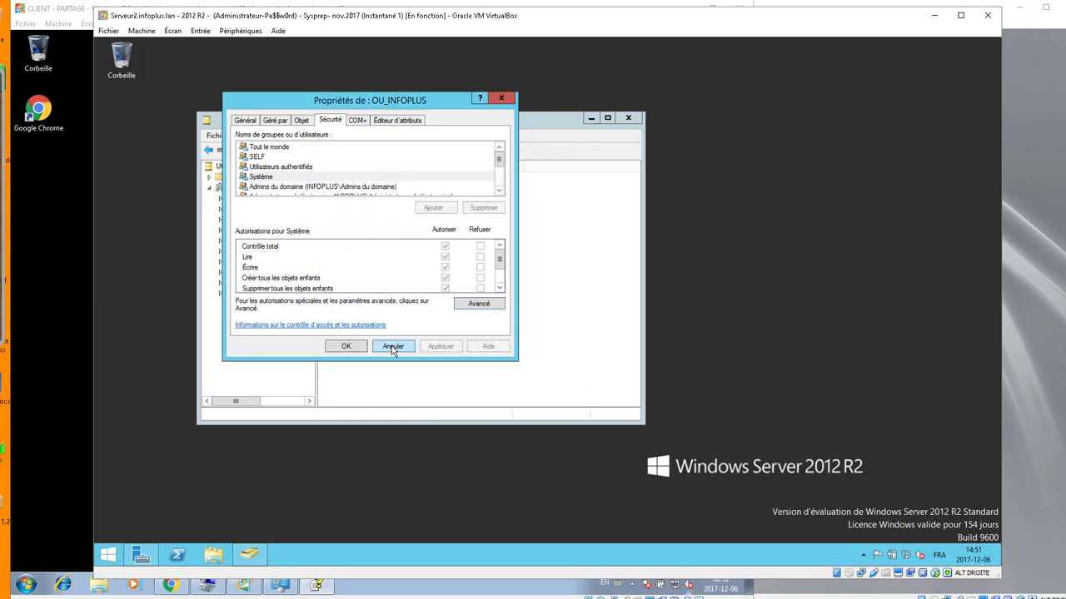
pyautogui.click(393, 348)
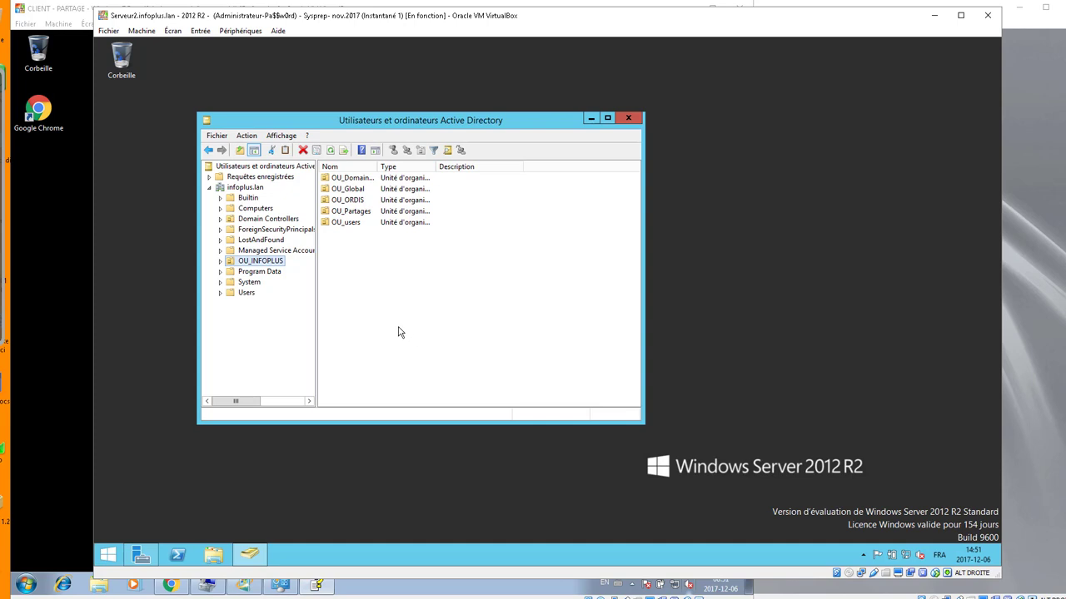
# - Try Délégation de contrôle on OU_INFOPLUS, dismiss the no-permission error, and bring up Start
pyautogui.rightClick(276, 262)
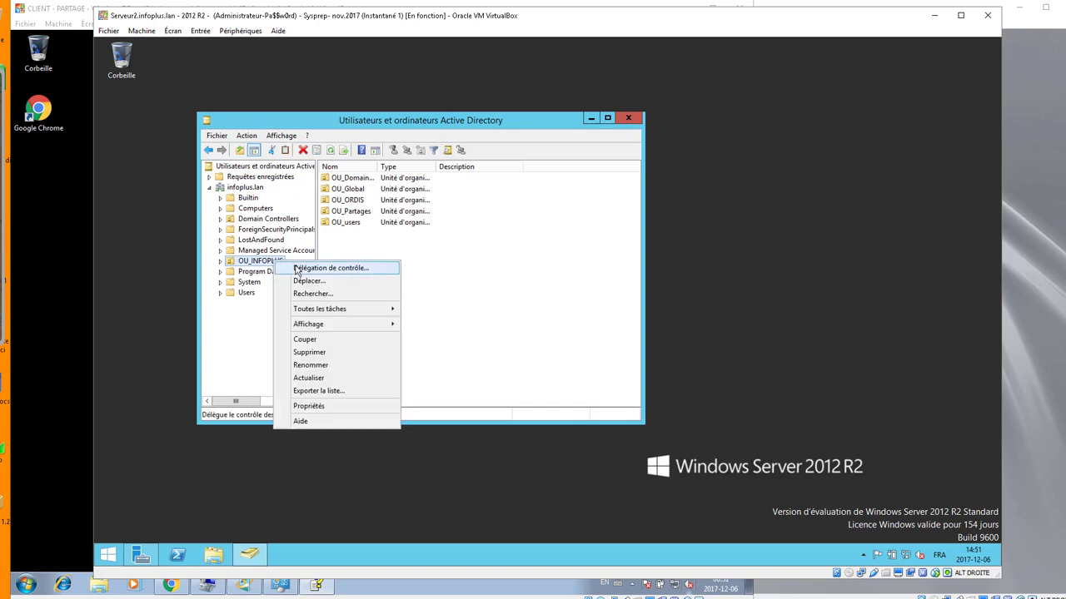
pyautogui.click(296, 268)
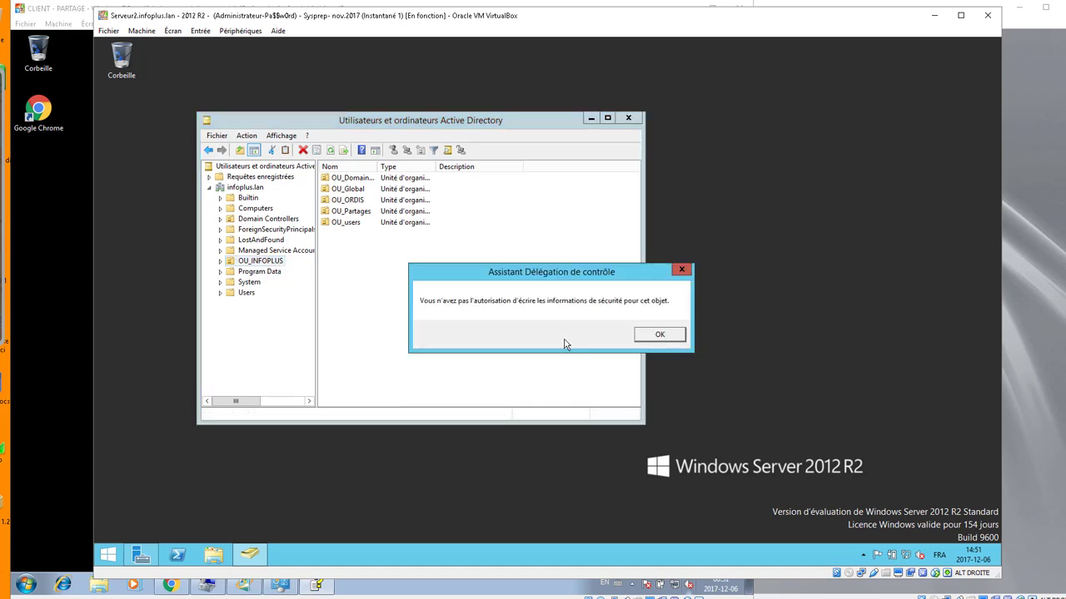
pyautogui.click(664, 335)
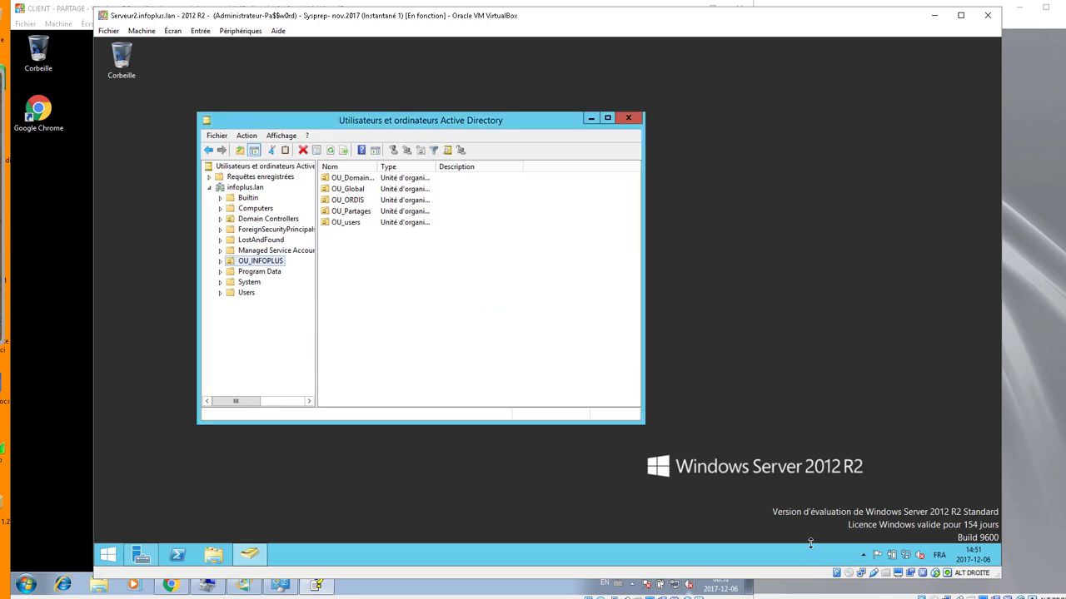
pyautogui.click(106, 556)
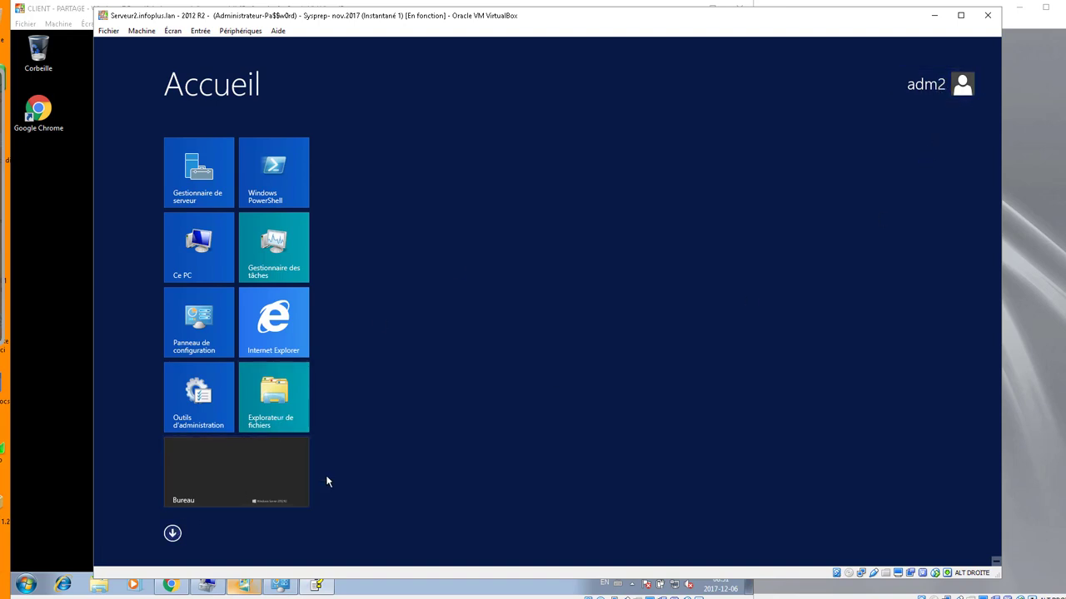
# - Sign out of the current session via Arrêter ou se déconnecter > Se déconnecter
pyautogui.click(194, 497)
pyautogui.rightClick(109, 556)
pyautogui.moveTo(235, 527)
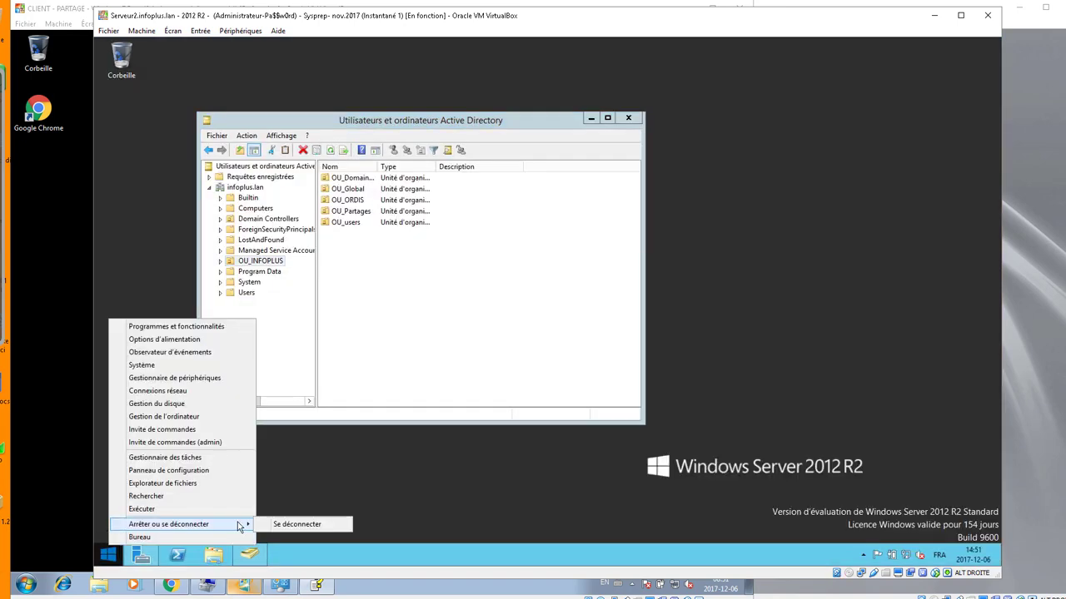
pyautogui.click(294, 525)
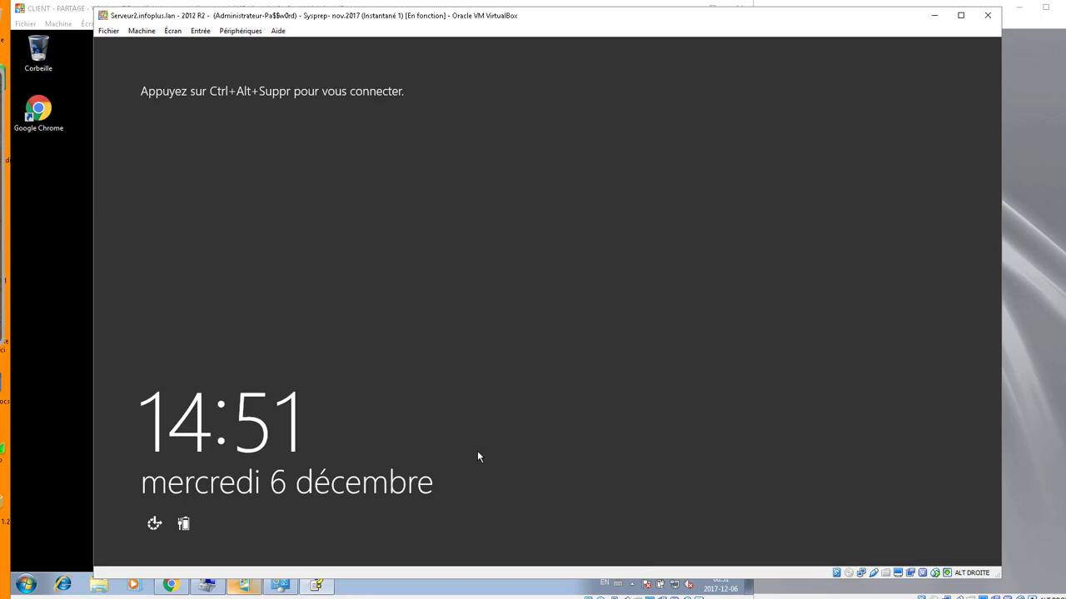
# - Sign back in as another domain user with its user name and password
pyautogui.click(478, 453)
pyautogui.click(587, 264)
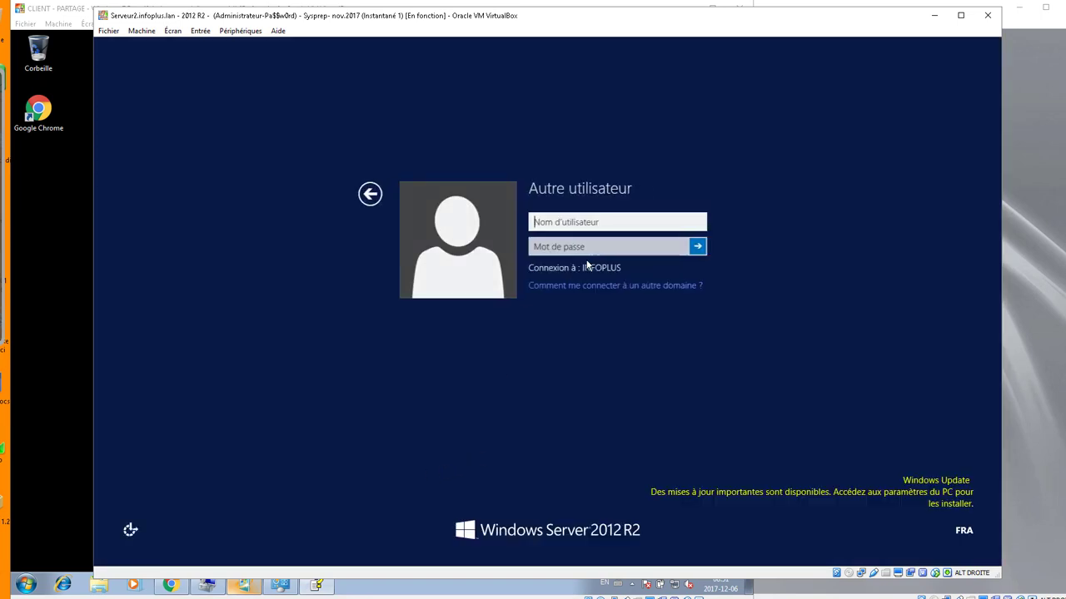
pyautogui.write('adm')
pyautogui.press('Tab')
pyautogui.write('••••••••')
pyautogui.press('Return')
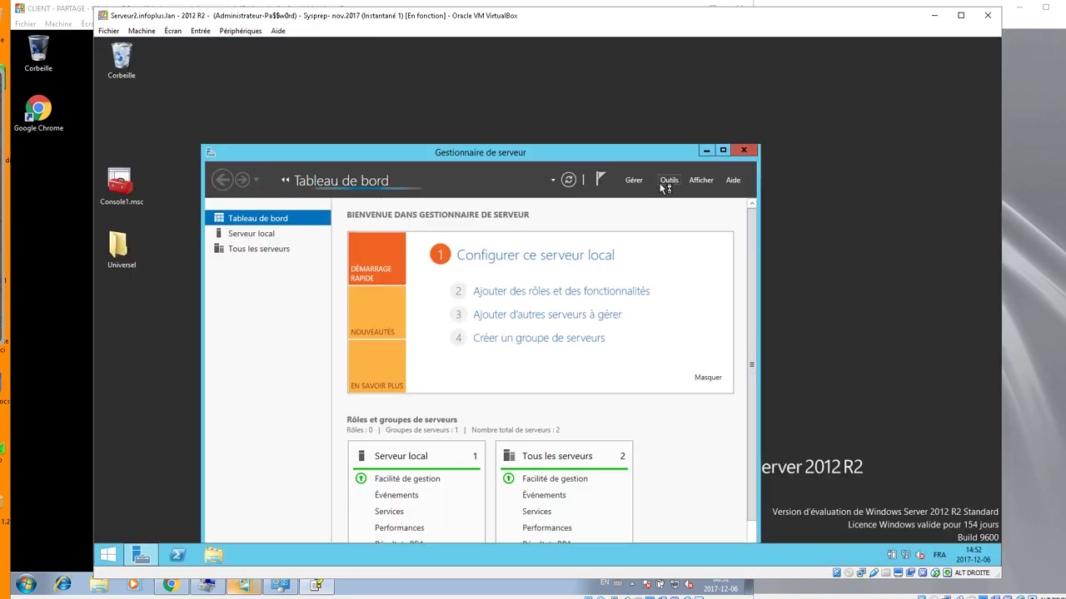
# - Launch Utilisateurs et ordinateurs Active Directory from Outils and widen its window to show Type and Description
pyautogui.click(669, 180)
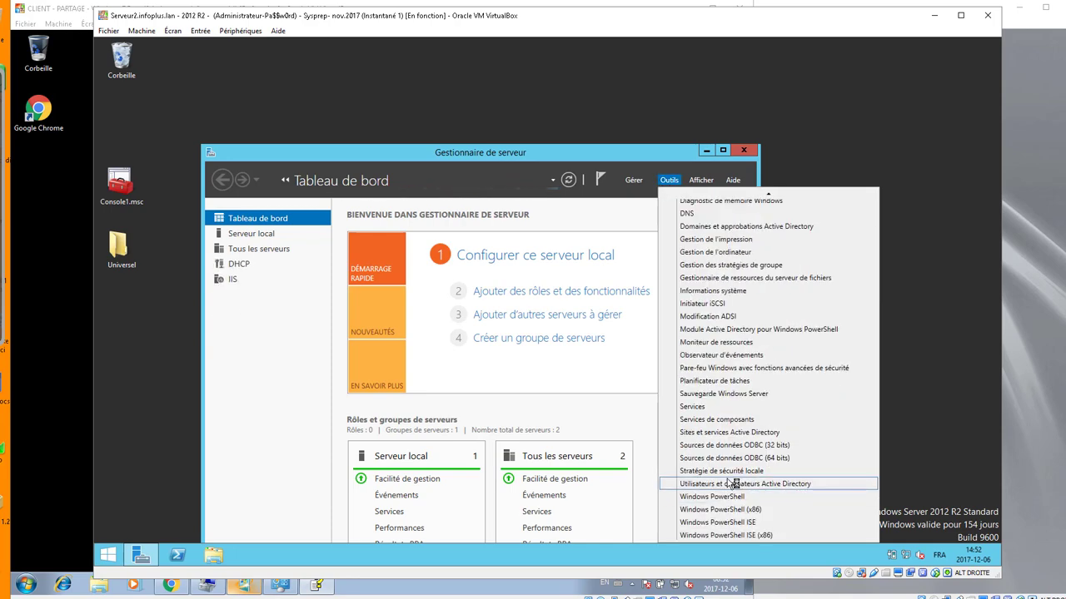
pyautogui.click(729, 485)
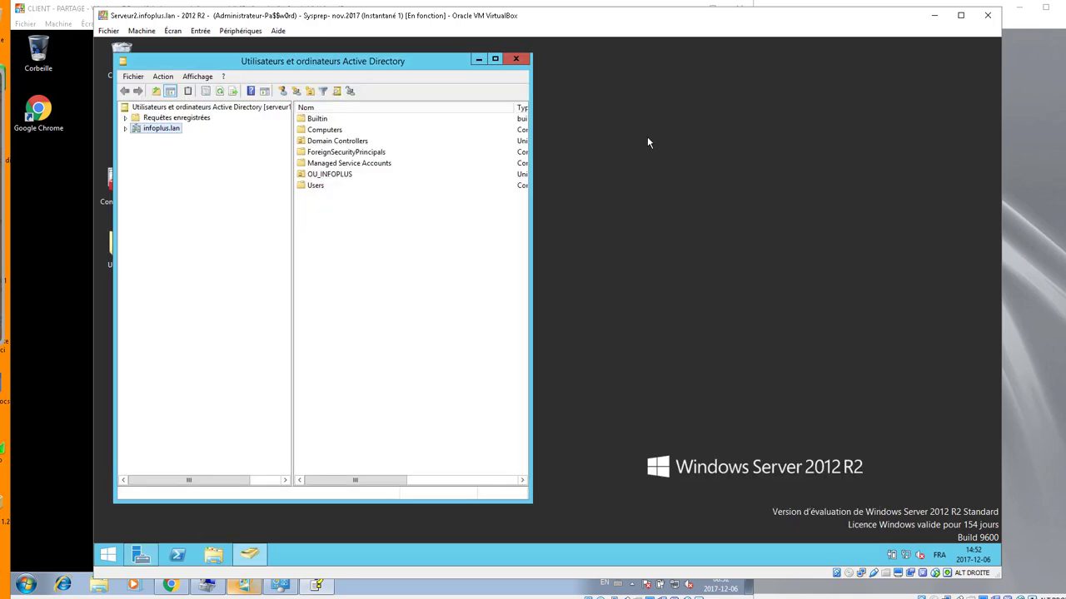
pyautogui.moveTo(430, 66); pyautogui.dragTo(542, 72)
pyautogui.moveTo(647, 186); pyautogui.dragTo(862, 184)
# - Turn on Fonctionnalités avancées and start Délégation de contrôle on OU_INFOPLUS
pyautogui.click(239, 136)
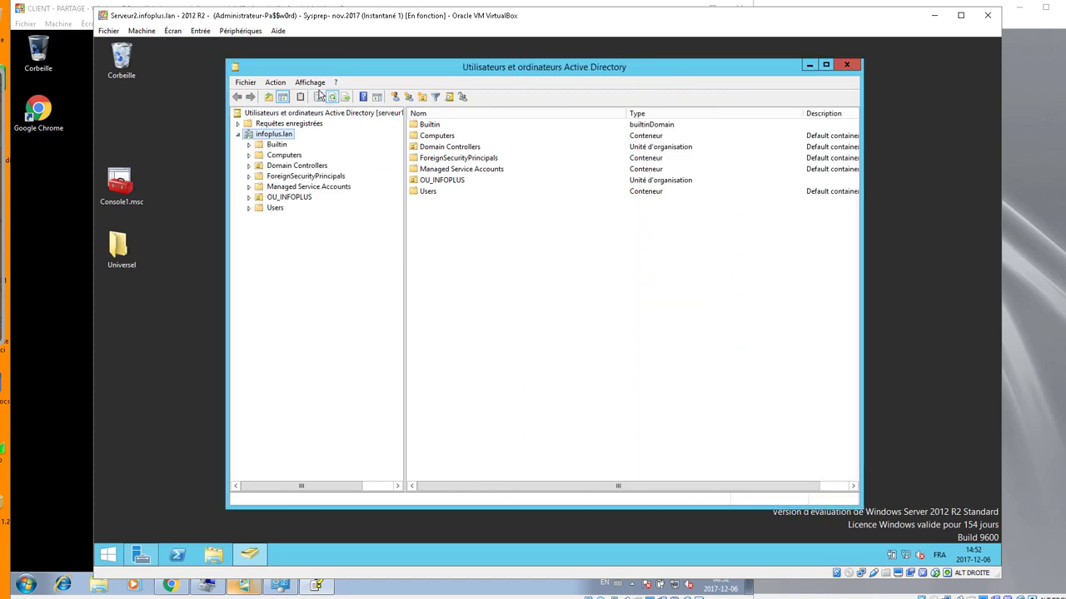
pyautogui.click(310, 81)
pyautogui.click(331, 181)
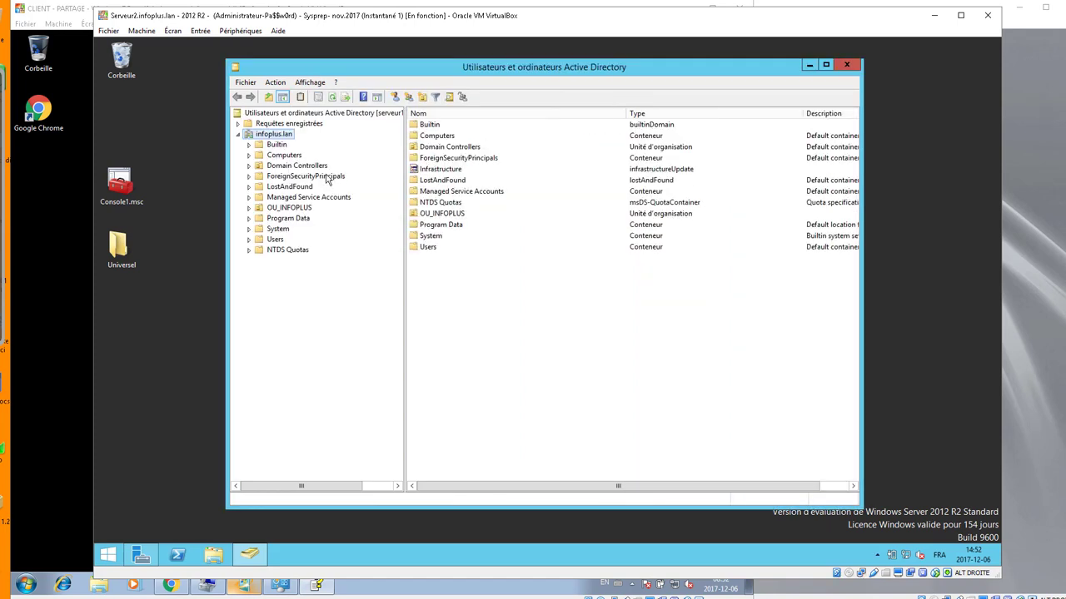
pyautogui.click(249, 209)
pyautogui.click(292, 210)
pyautogui.rightClick(292, 210)
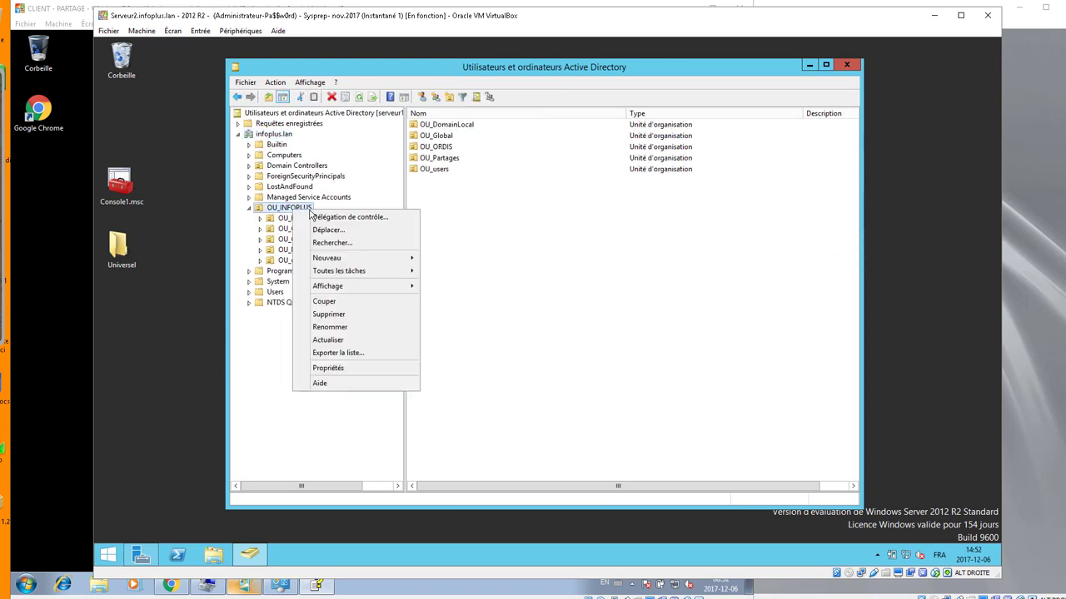
pyautogui.click(333, 218)
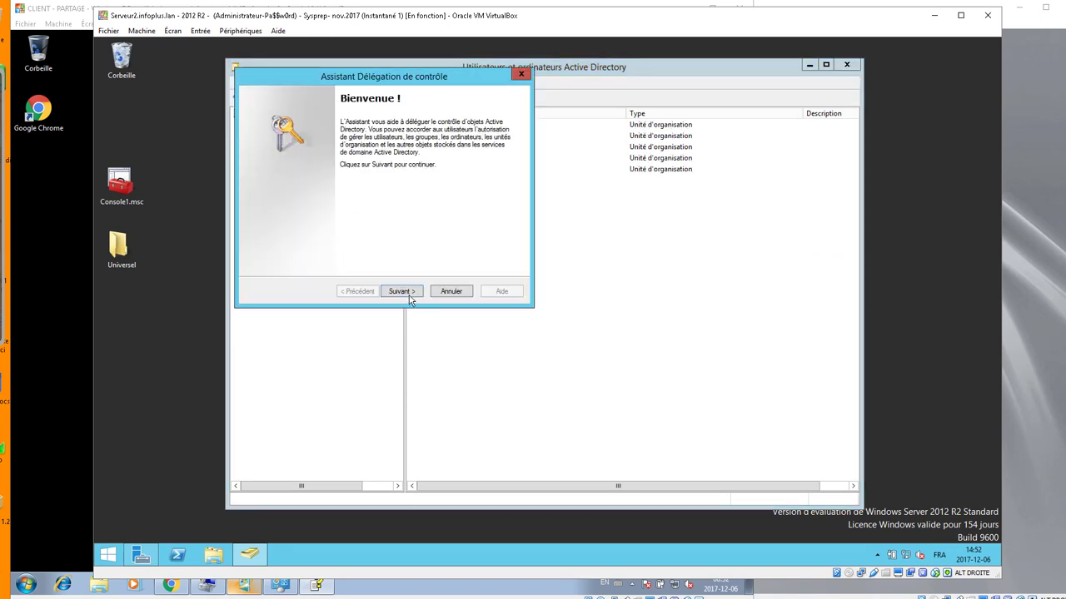
# - Add DL_OU-INFOPLUS_ModPAss, found by searching 'dl', as the delegated group and continue
pyautogui.click(408, 297)
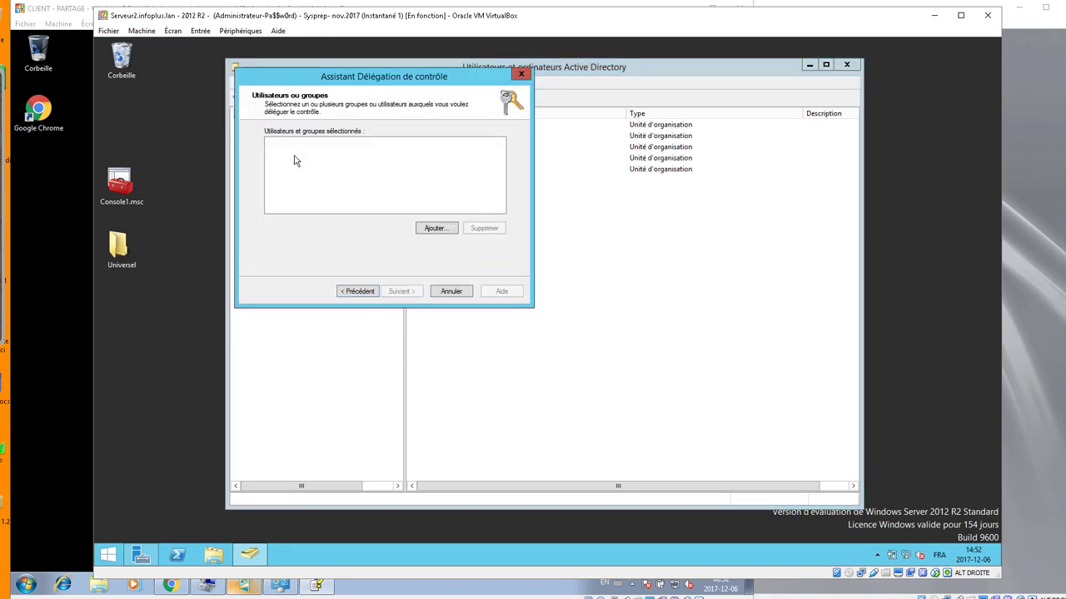
pyautogui.click(446, 229)
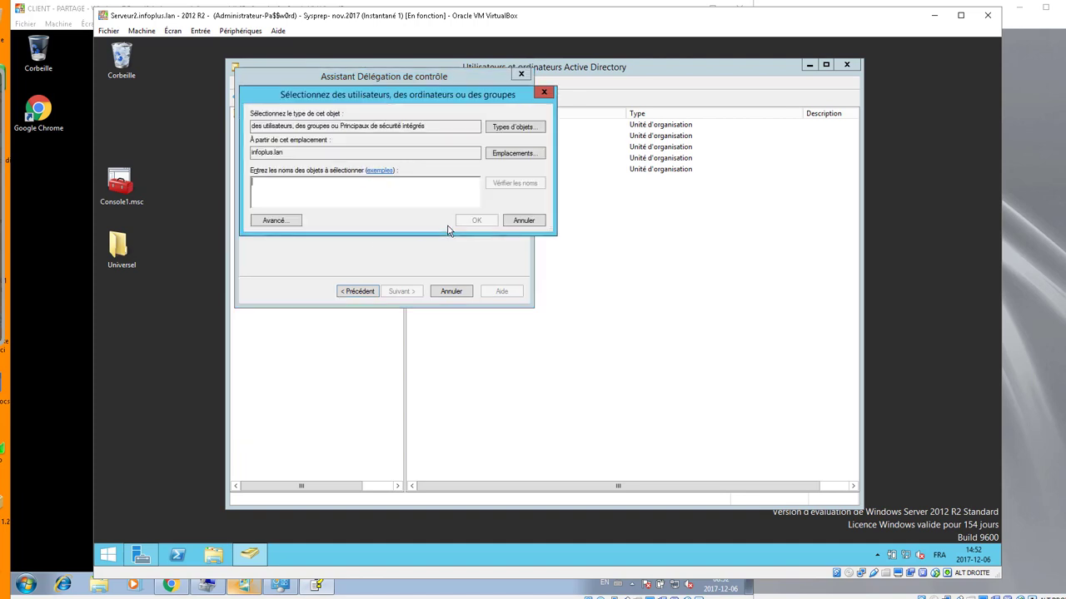
pyautogui.write('d')
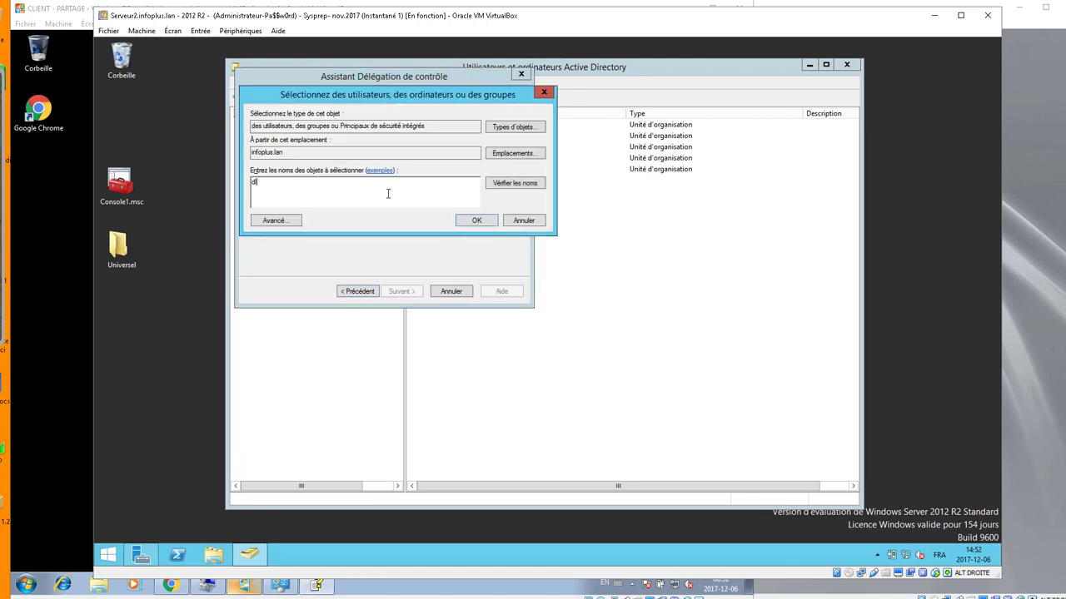
pyautogui.write('l')
pyautogui.press('Return')
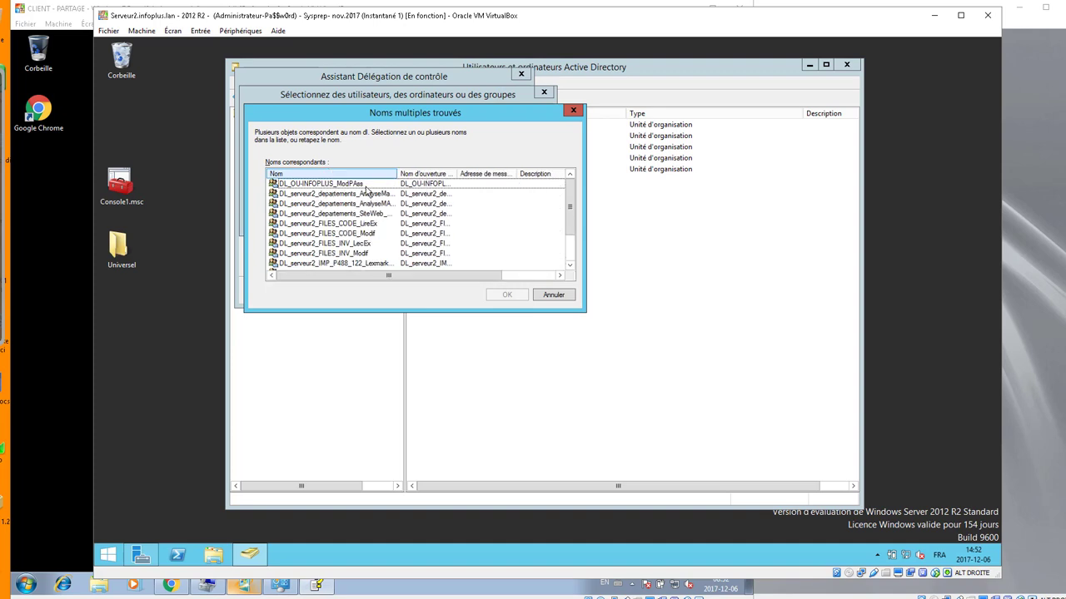
pyautogui.click(357, 184)
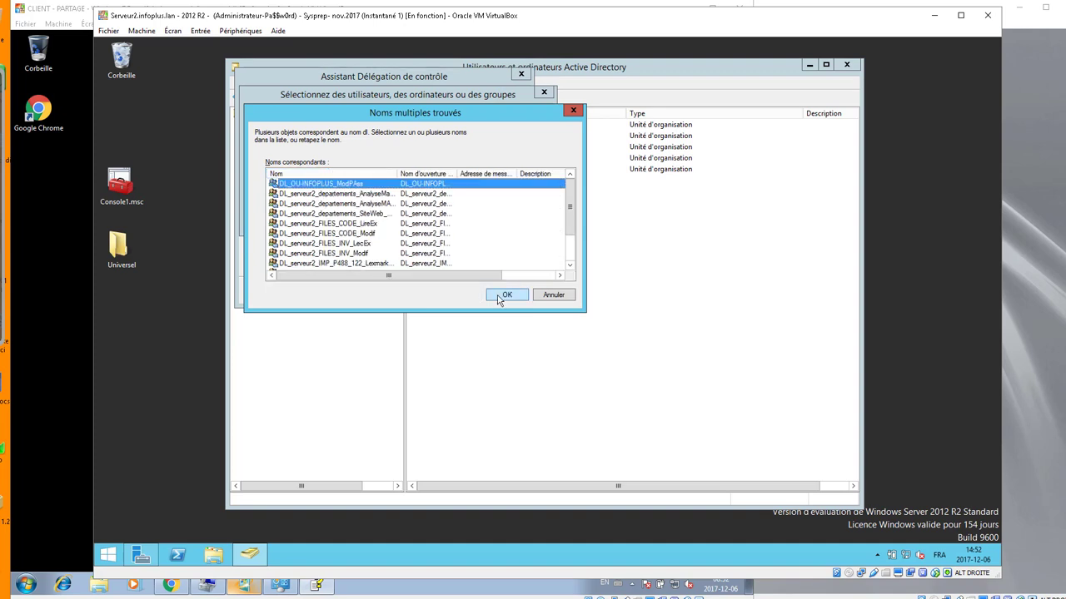
pyautogui.click(502, 297)
pyautogui.click(502, 296)
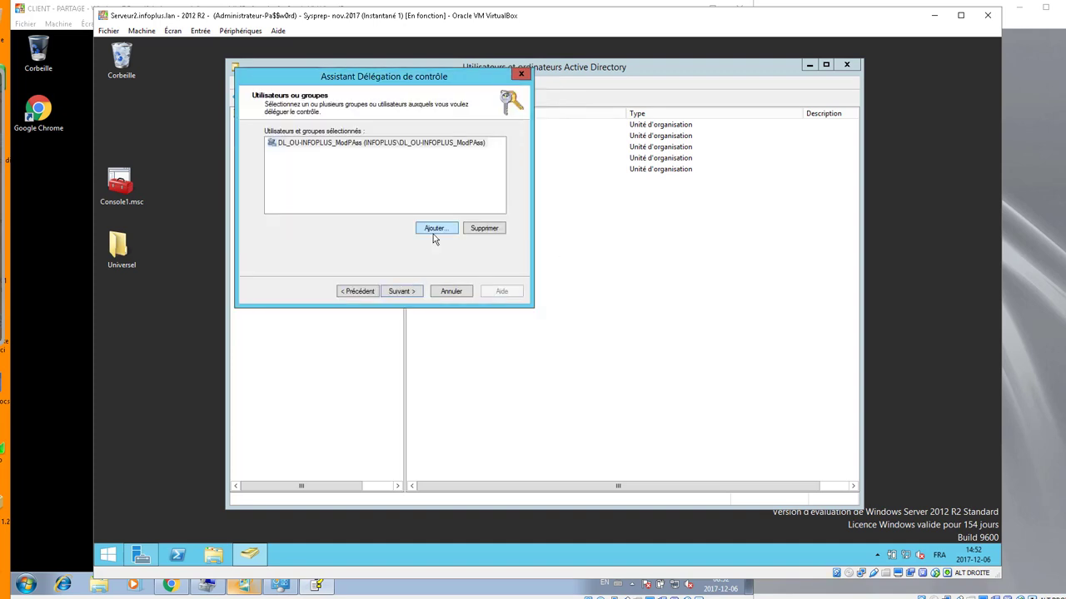
pyautogui.click(406, 292)
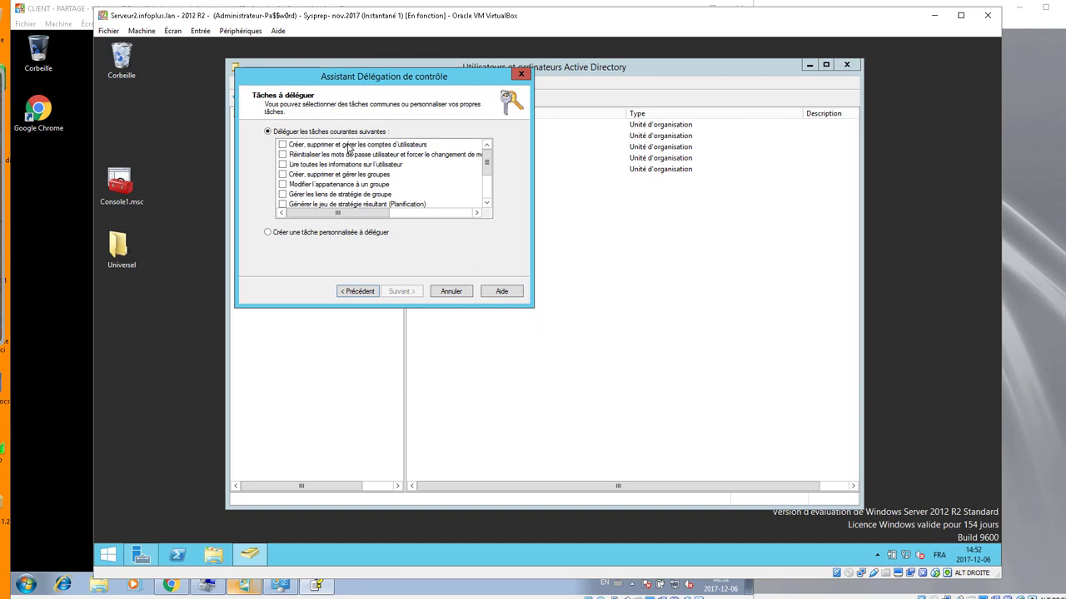
# - Explore the group membership and custom task options, then return to the common tasks list
pyautogui.moveTo(485, 162)
pyautogui.mouseDown()
pyautogui.moveTo(485, 176)
pyautogui.moveTo(485, 159)
pyautogui.mouseUp()
pyautogui.click(289, 185)
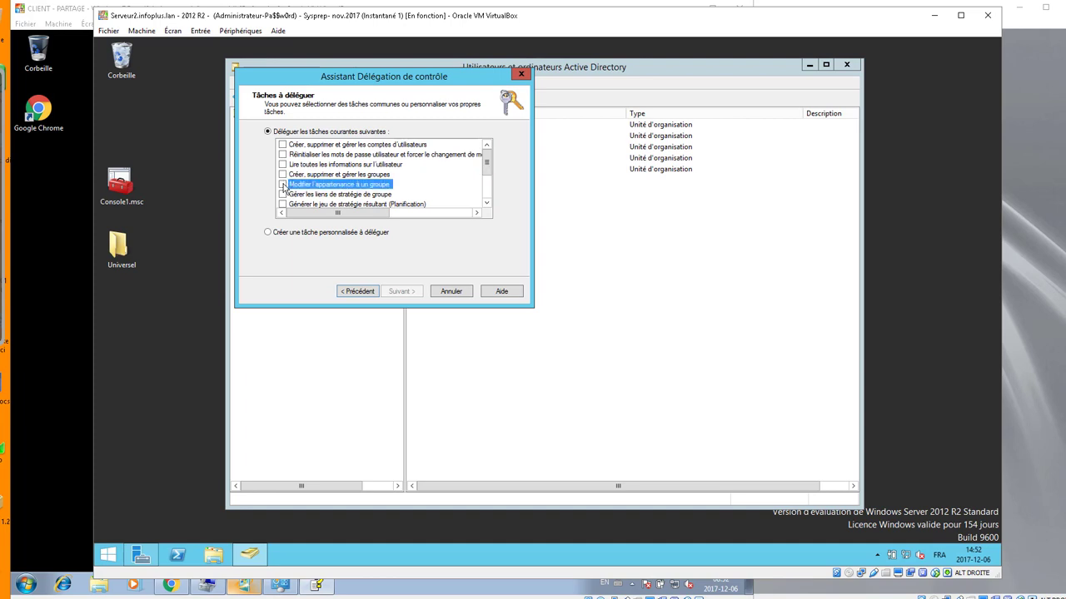
pyautogui.click(283, 185)
pyautogui.click(283, 185)
pyautogui.click(282, 155)
pyautogui.moveTo(334, 213)
pyautogui.mouseDown()
pyautogui.moveTo(409, 218)
pyautogui.moveTo(337, 218)
pyautogui.mouseUp()
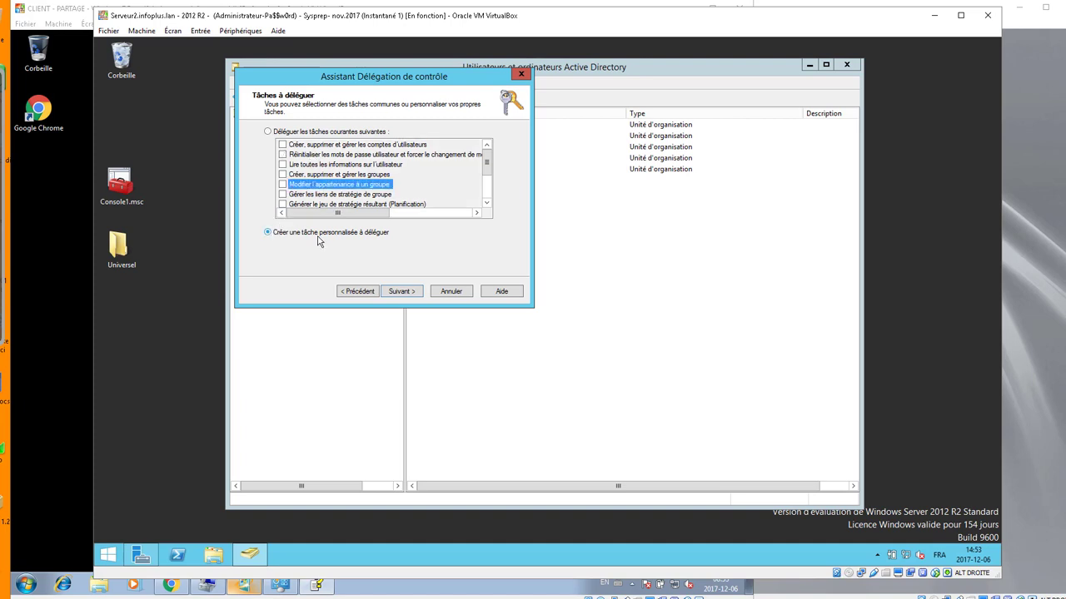
pyautogui.click(401, 291)
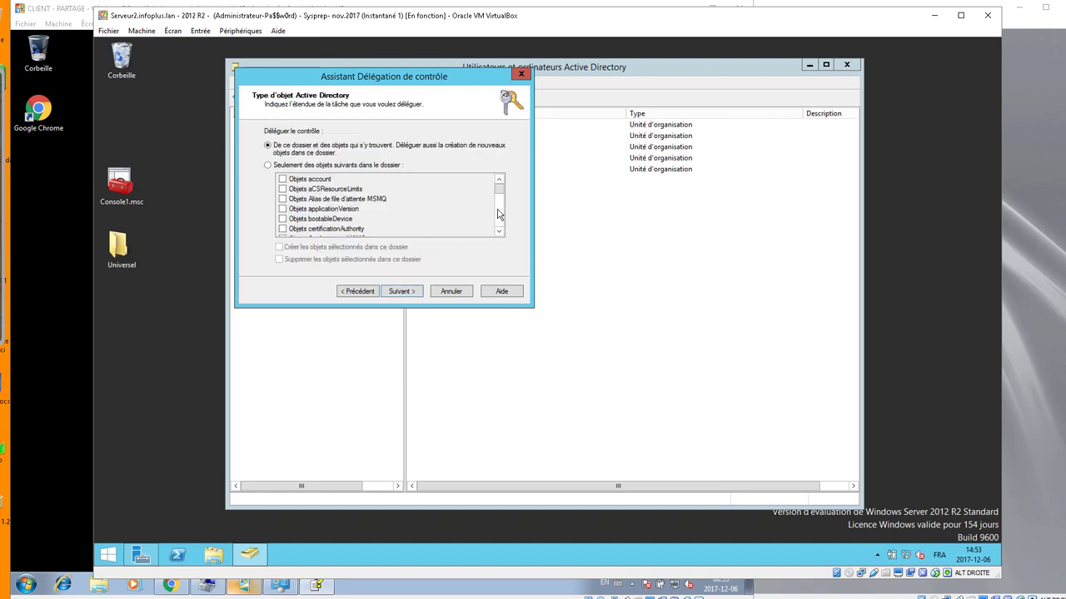
pyautogui.click(323, 166)
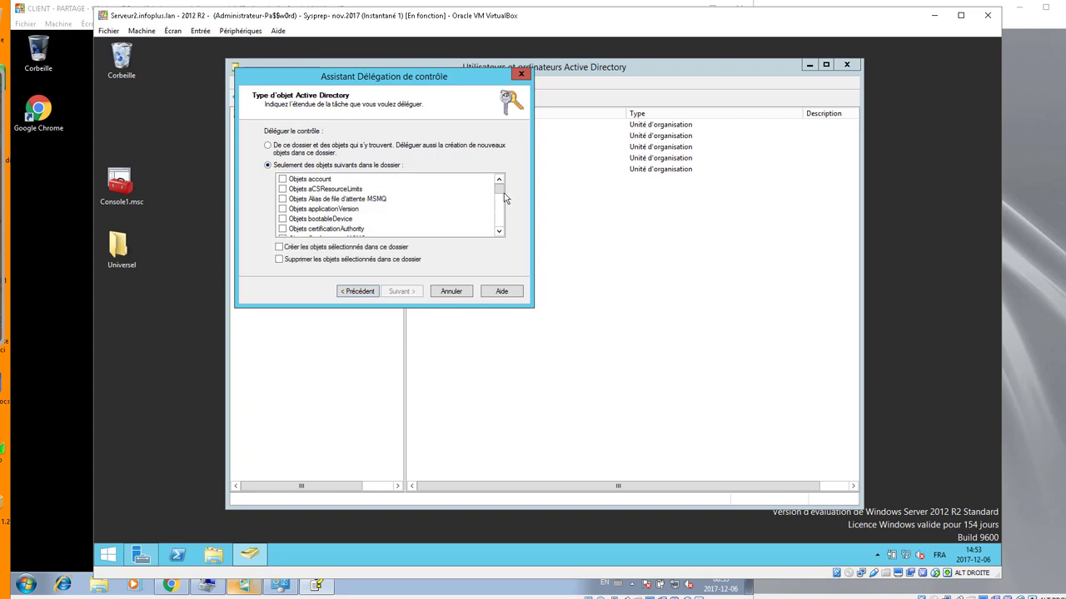
pyautogui.moveTo(500, 198)
pyautogui.mouseDown()
pyautogui.moveTo(500, 229)
pyautogui.moveTo(500, 185)
pyautogui.mouseUp()
pyautogui.click(358, 292)
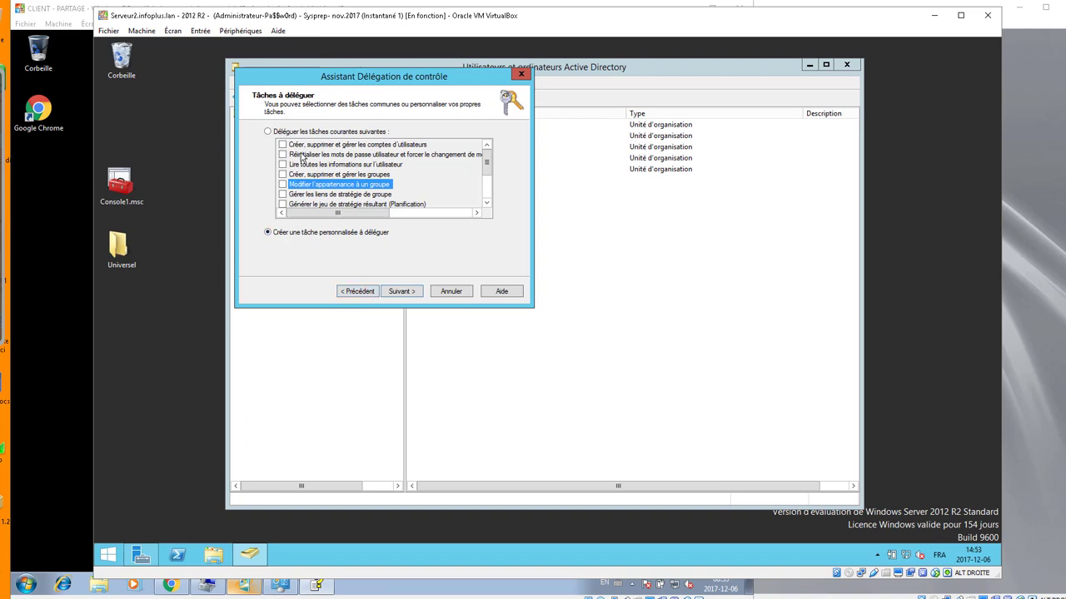
pyautogui.click(280, 134)
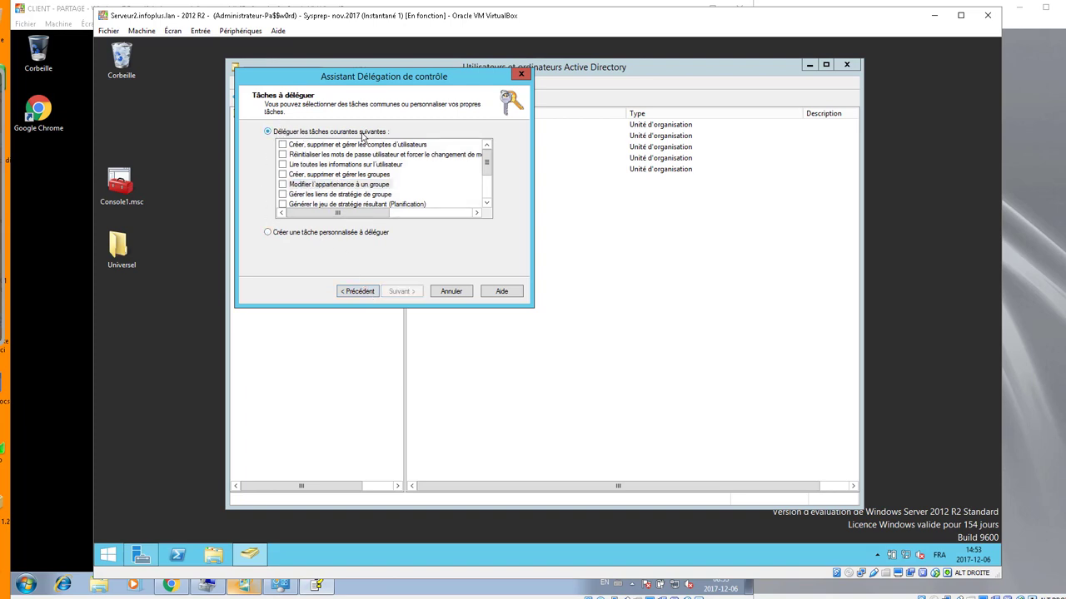
# - Tick Réinitialiser les mots de passe utilisateur and finish the delegation wizard
pyautogui.click(283, 154)
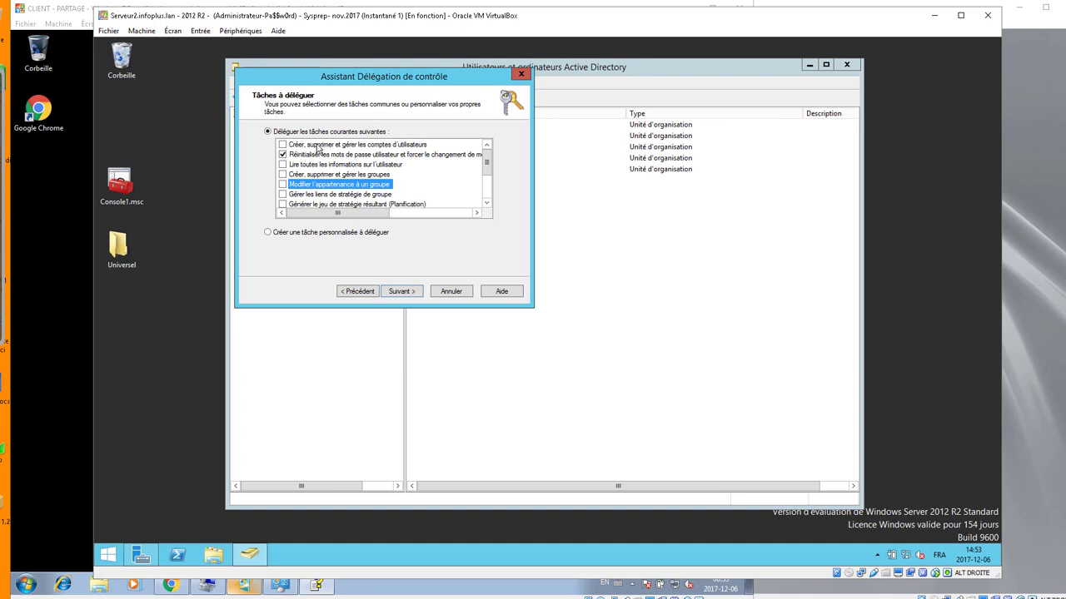
pyautogui.scroll(-1, 379, 192)
pyautogui.scroll(1, 379, 194)
pyautogui.click(402, 290)
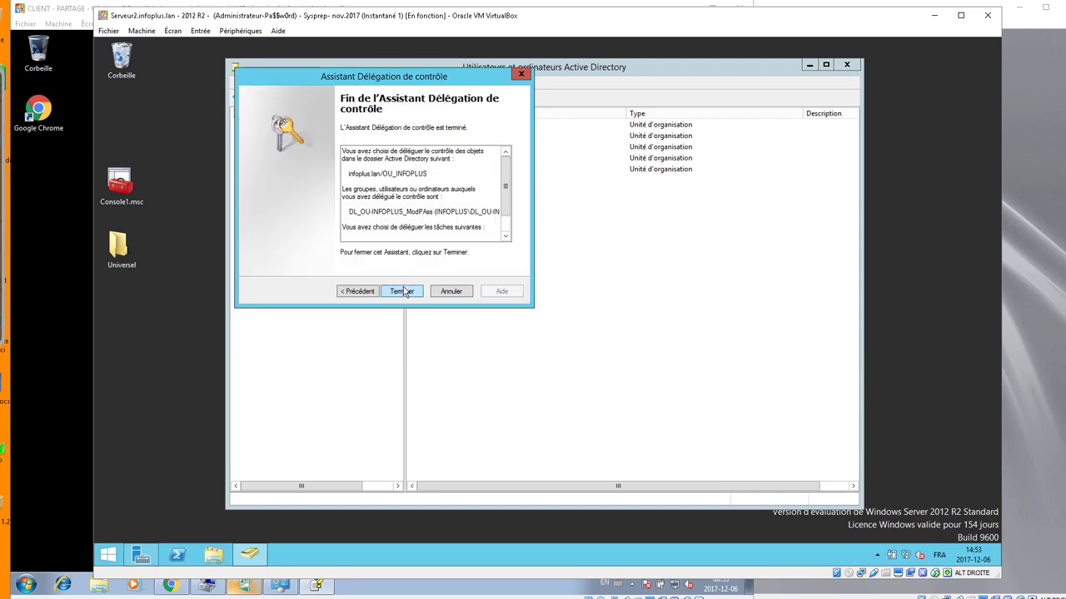
pyautogui.click(403, 291)
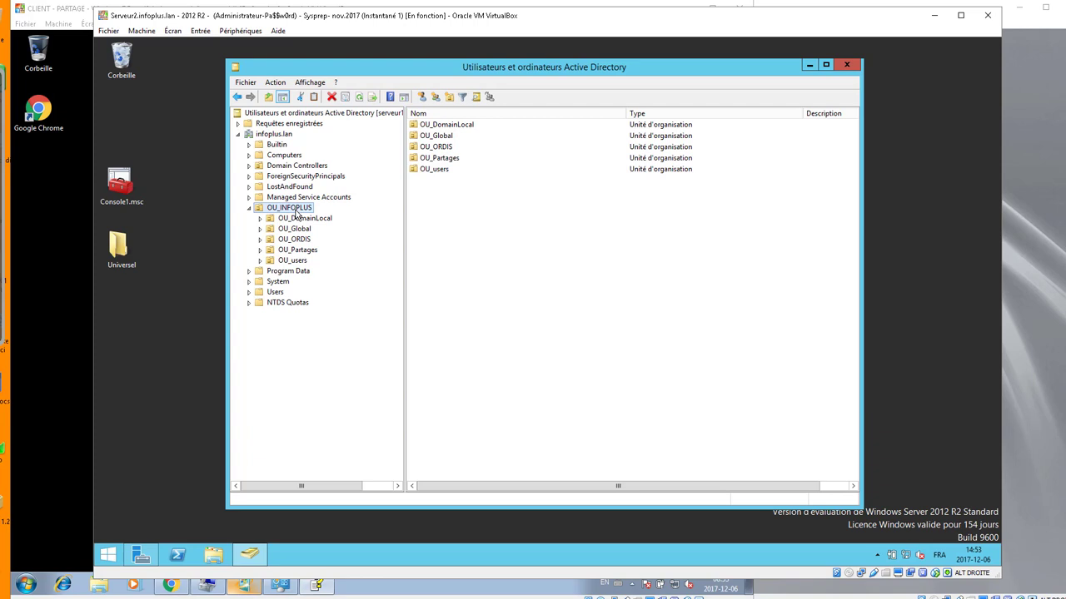
# - Open OU_INFOPLUS's Security tab and view the permissions of DL_OU-INFOPLUS_ModPAss
pyautogui.rightClick(297, 213)
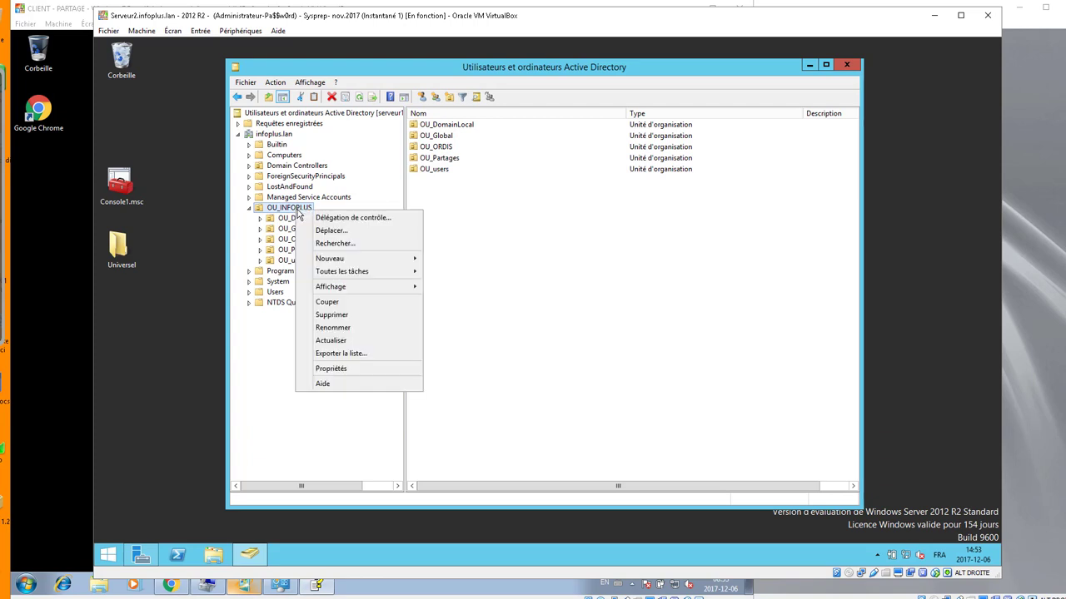
pyautogui.click(309, 82)
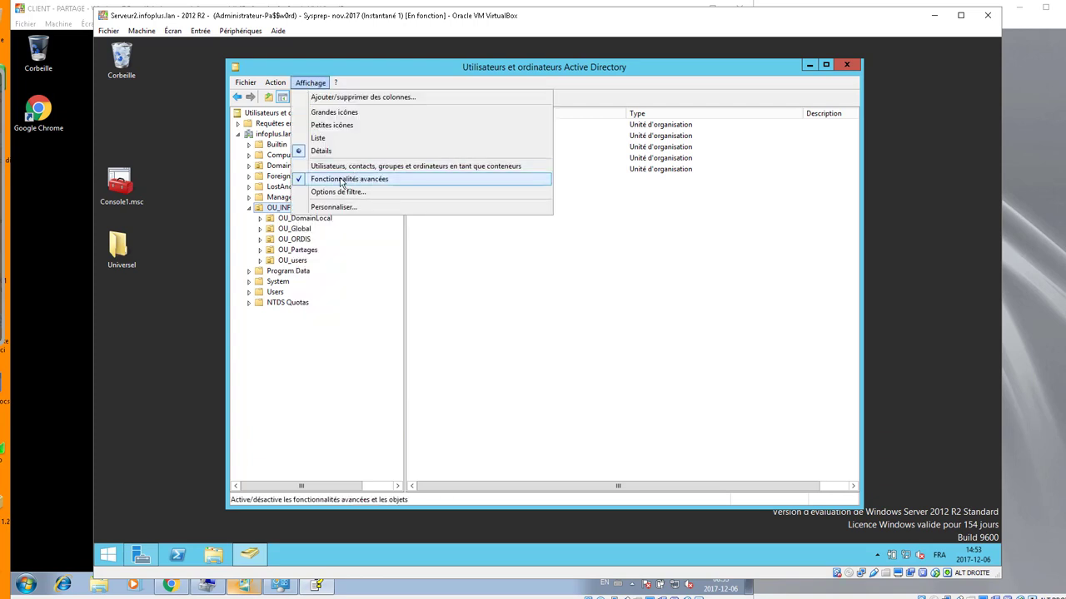
pyautogui.rightClick(280, 210)
pyautogui.click(314, 366)
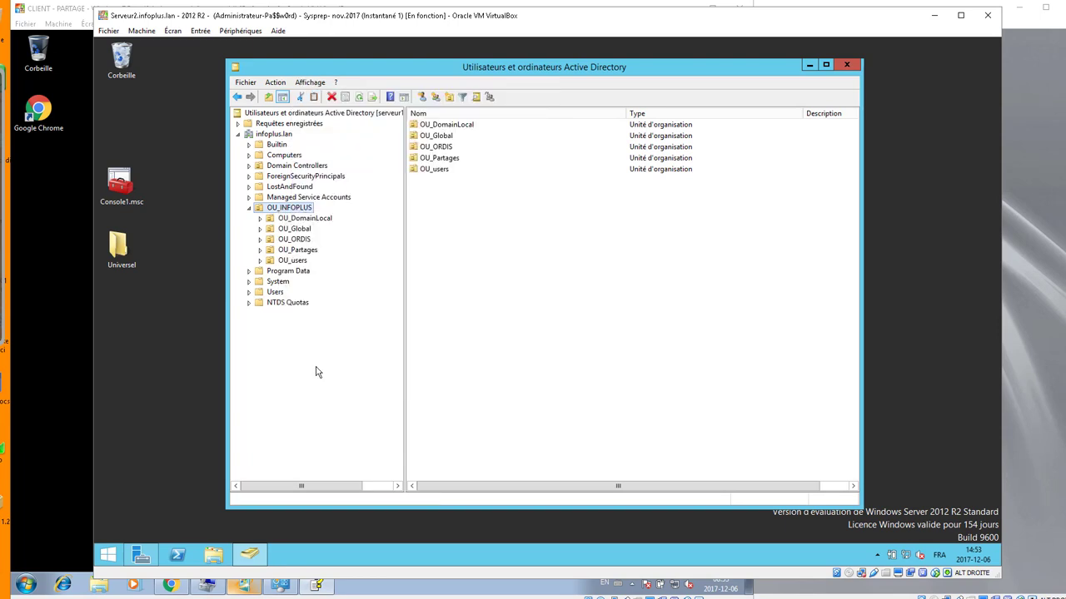
pyautogui.click(502, 179)
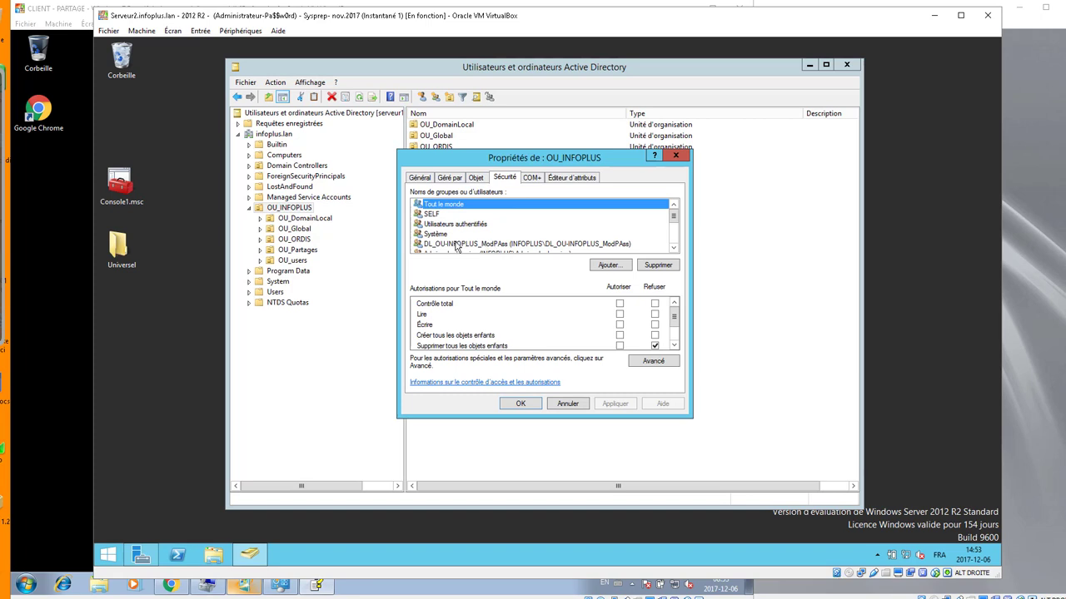
pyautogui.click(458, 245)
pyautogui.scroll(-1, 674, 316)
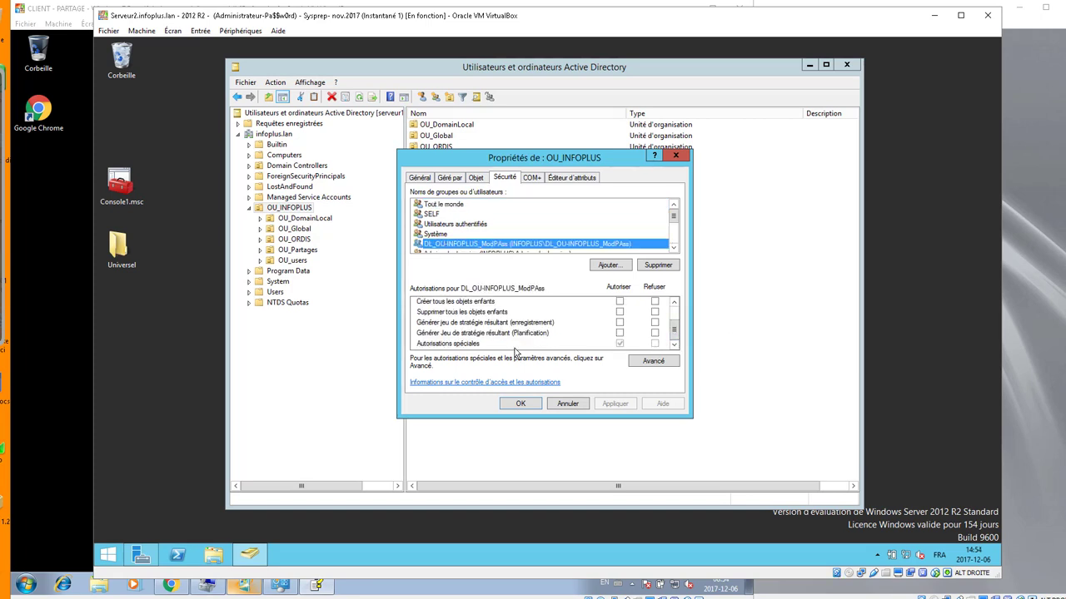
# - Inspect the DL_OU-INFOPLUS_ModPAss reset-password entry in advanced security, then cancel both dialogs
pyautogui.click(643, 360)
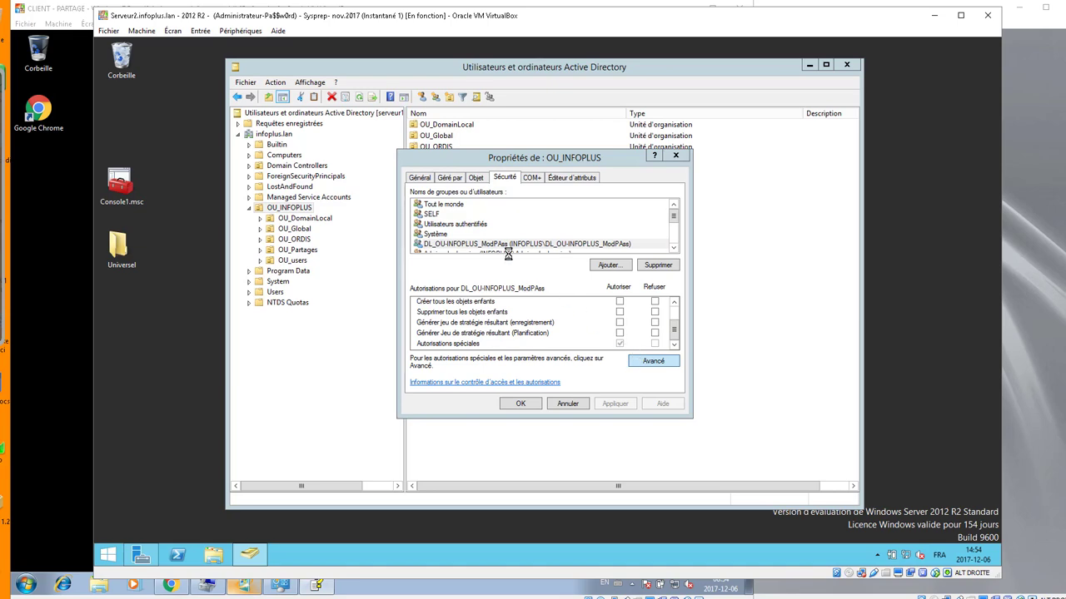
pyautogui.moveTo(484, 258); pyautogui.dragTo(506, 258)
pyautogui.click(533, 283)
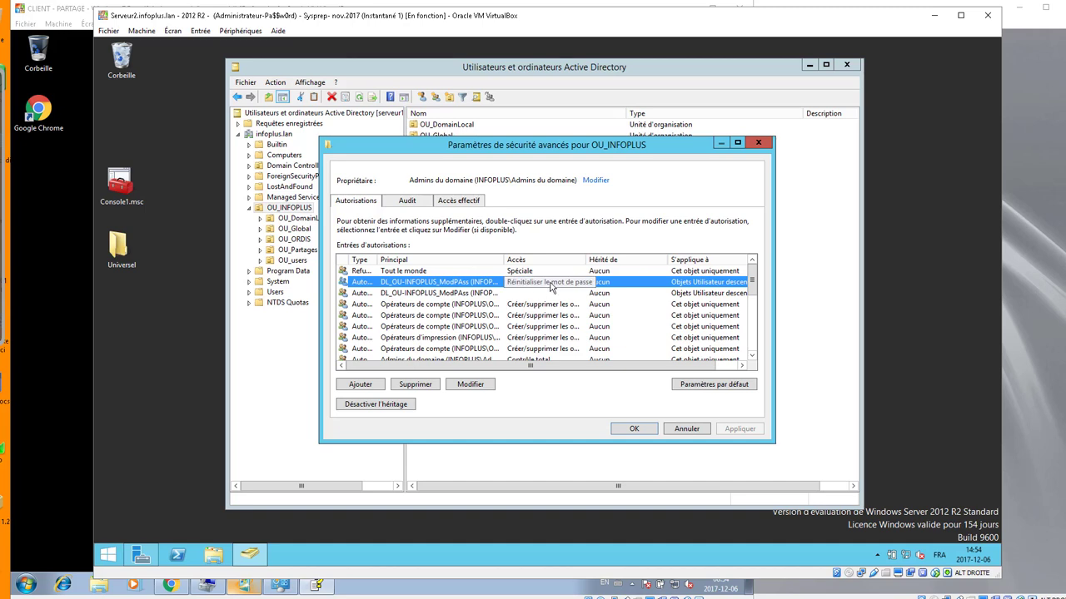
pyautogui.click(694, 430)
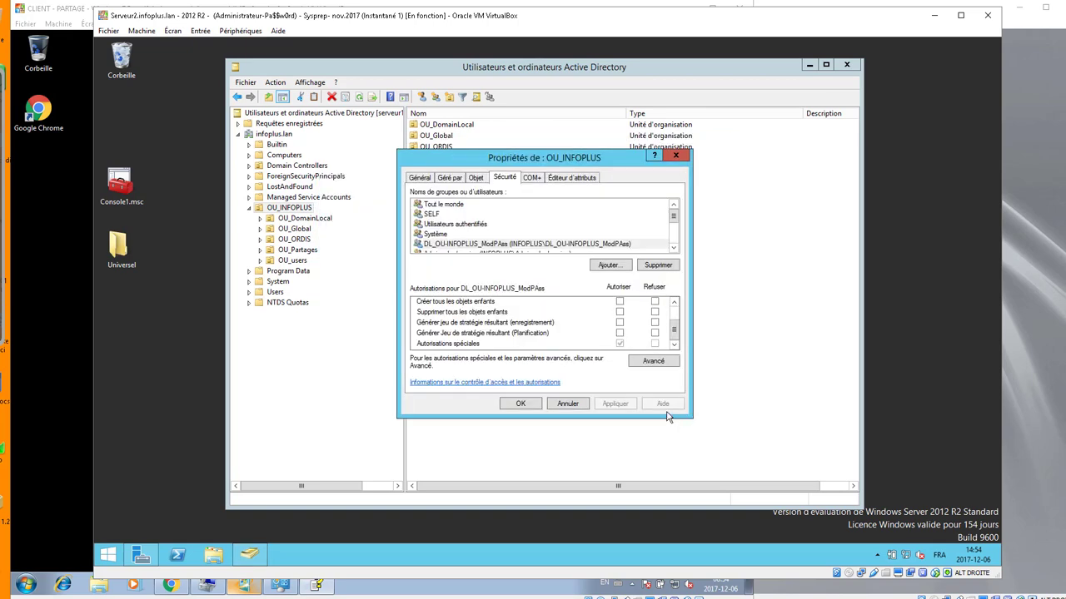
pyautogui.click(568, 405)
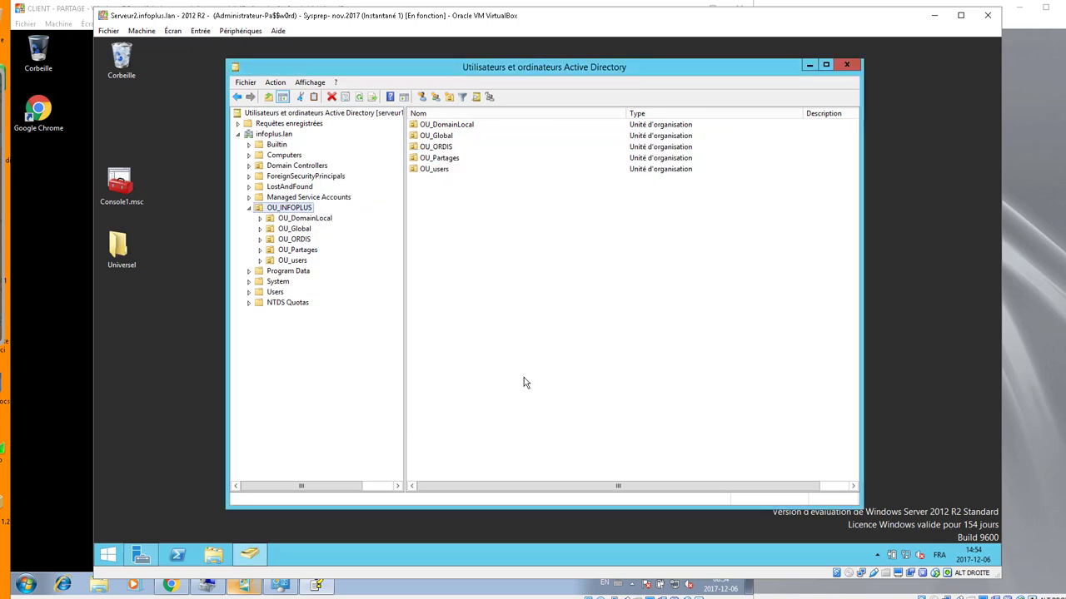
# - Check on G_OPerateur's Membre de tab that it belongs to DL_OU-INFOPLUS_ModPAss, then close with OK
pyautogui.click(300, 229)
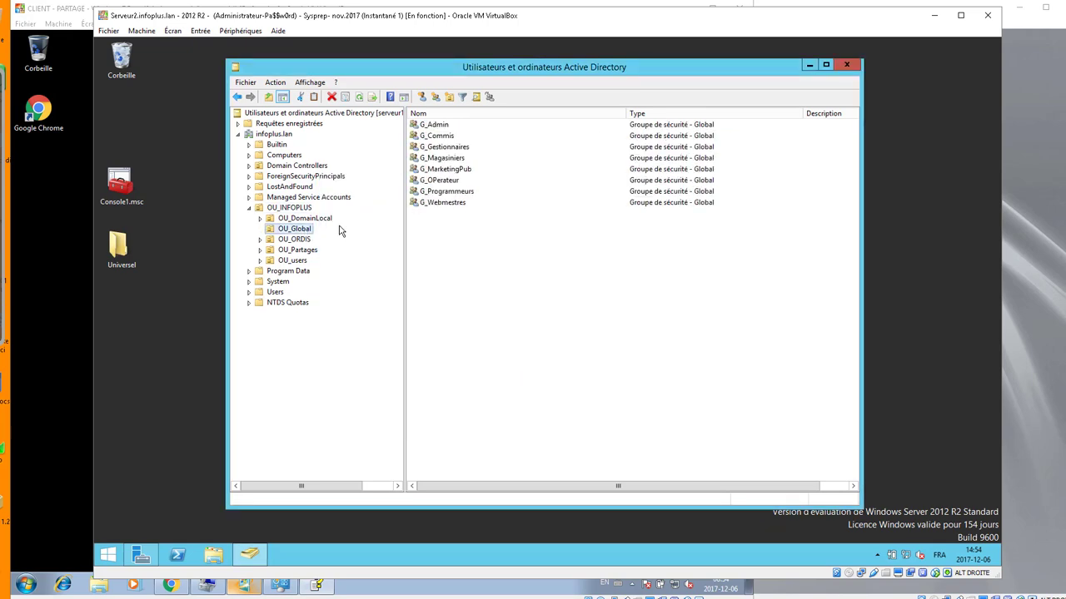
pyautogui.doubleClick(446, 182)
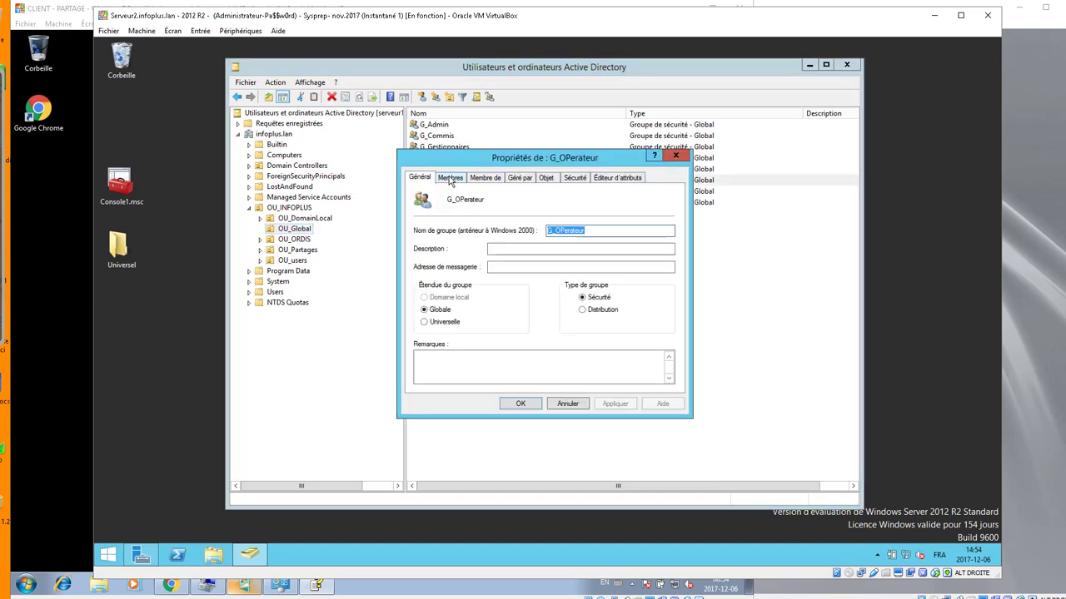
pyautogui.click(451, 178)
pyautogui.click(480, 178)
pyautogui.moveTo(473, 208); pyautogui.dragTo(522, 211)
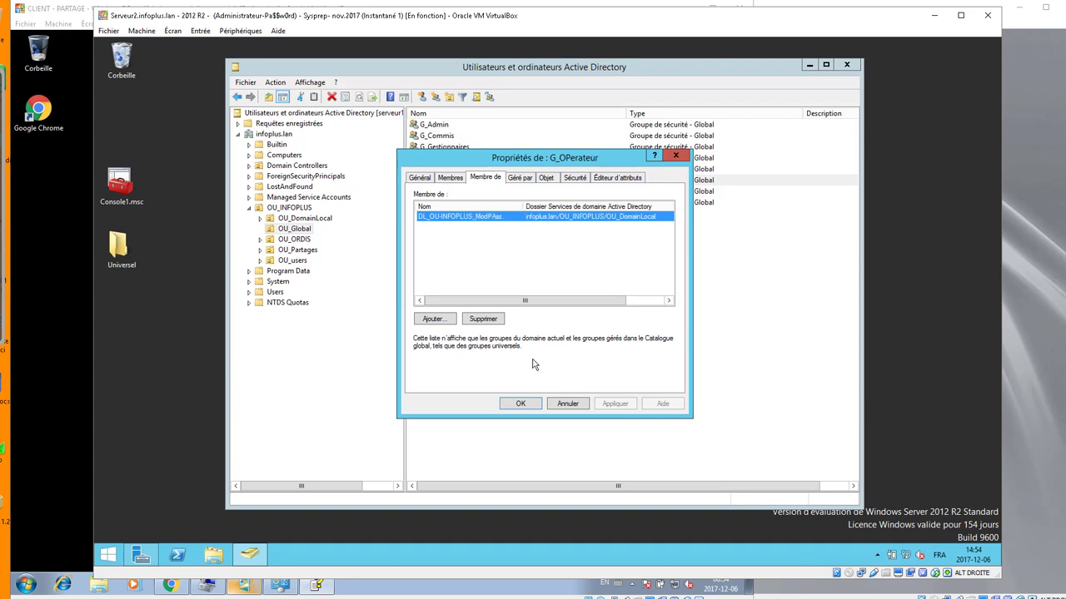
pyautogui.click(520, 404)
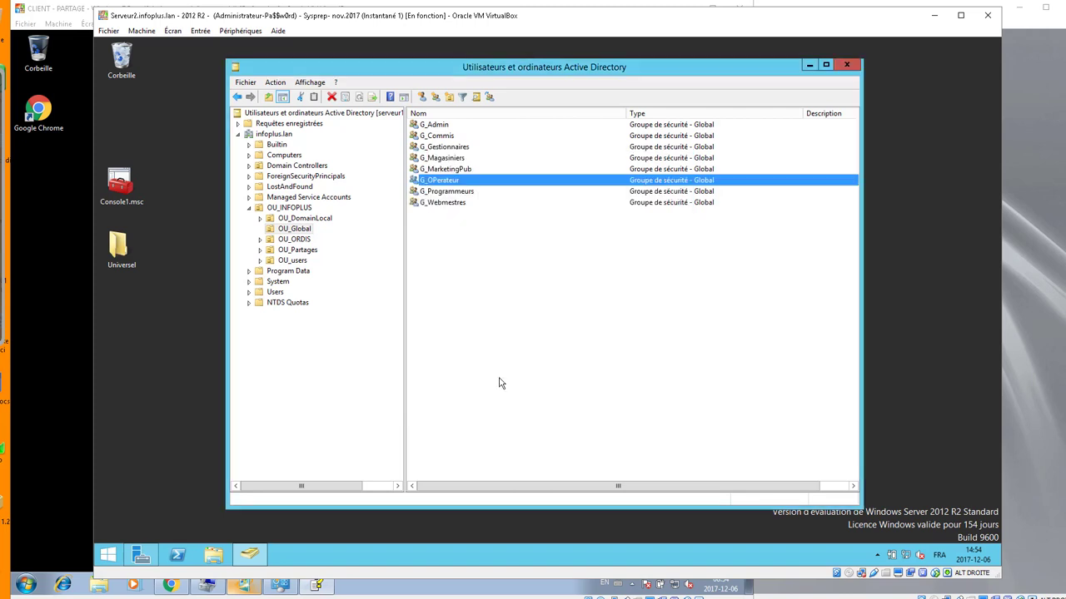
# - Browse OU_INFOPLUS and OU_Global, ending on the contents of OU_users
pyautogui.click(292, 208)
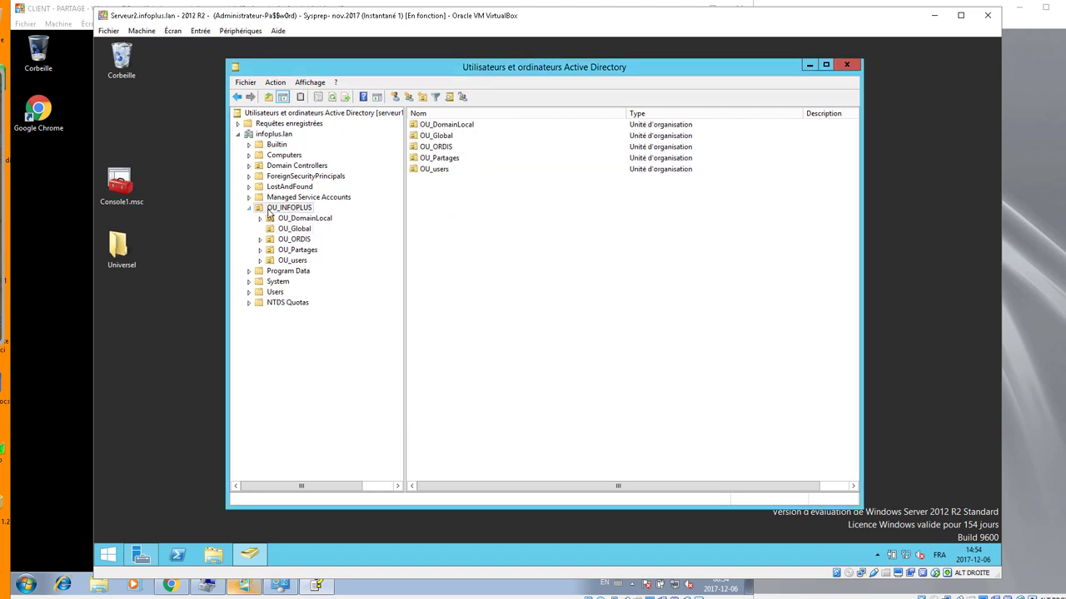
pyautogui.click(294, 232)
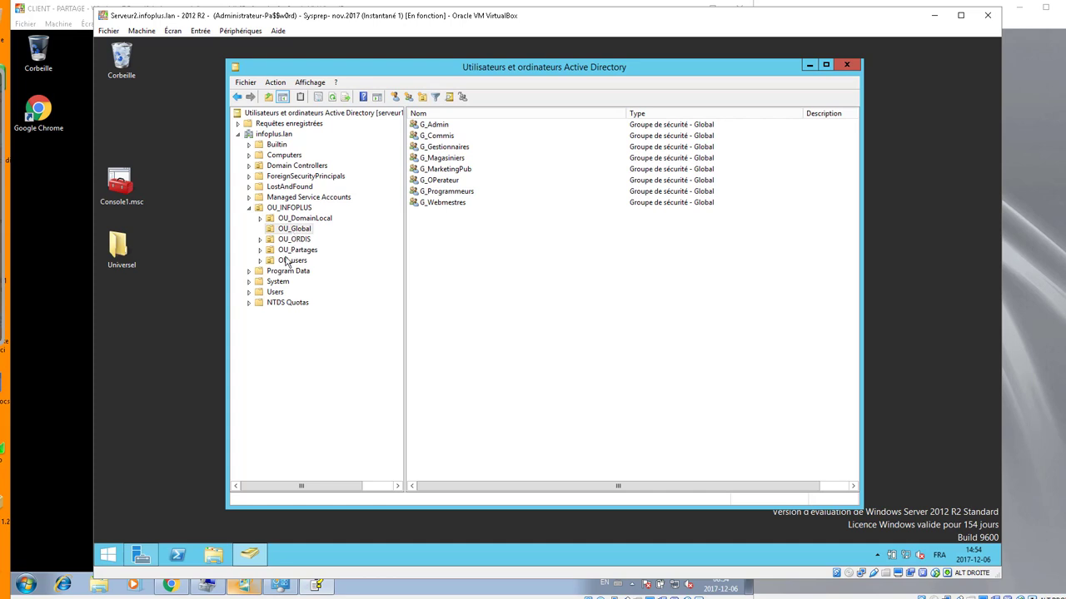
pyautogui.click(292, 261)
# - Create a new OU named OU_OPerateurs inside OU_users
pyautogui.click(432, 127)
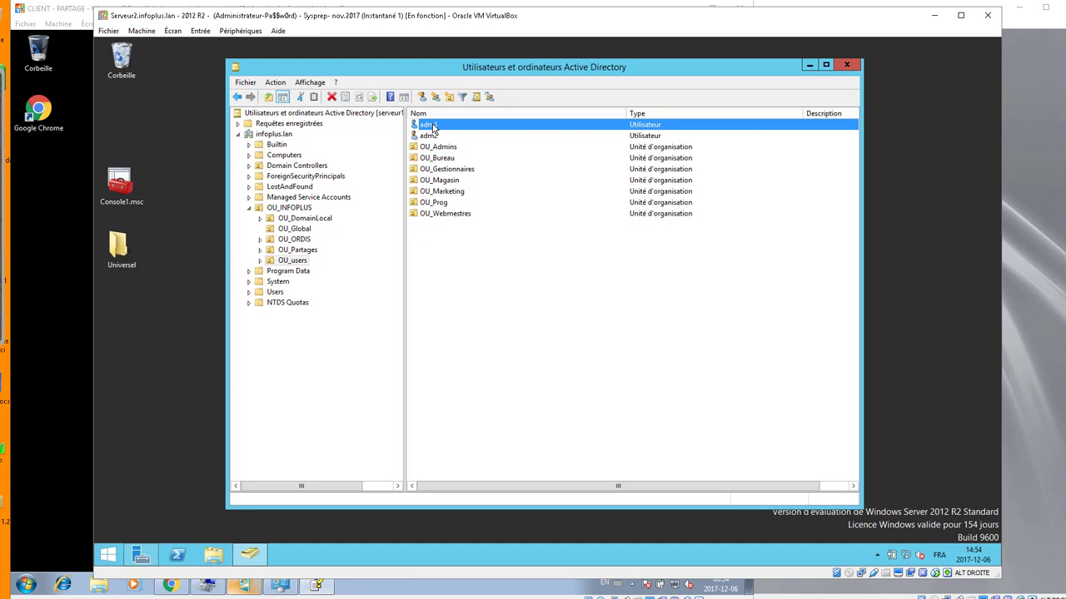
pyautogui.click(432, 248)
pyautogui.click(422, 98)
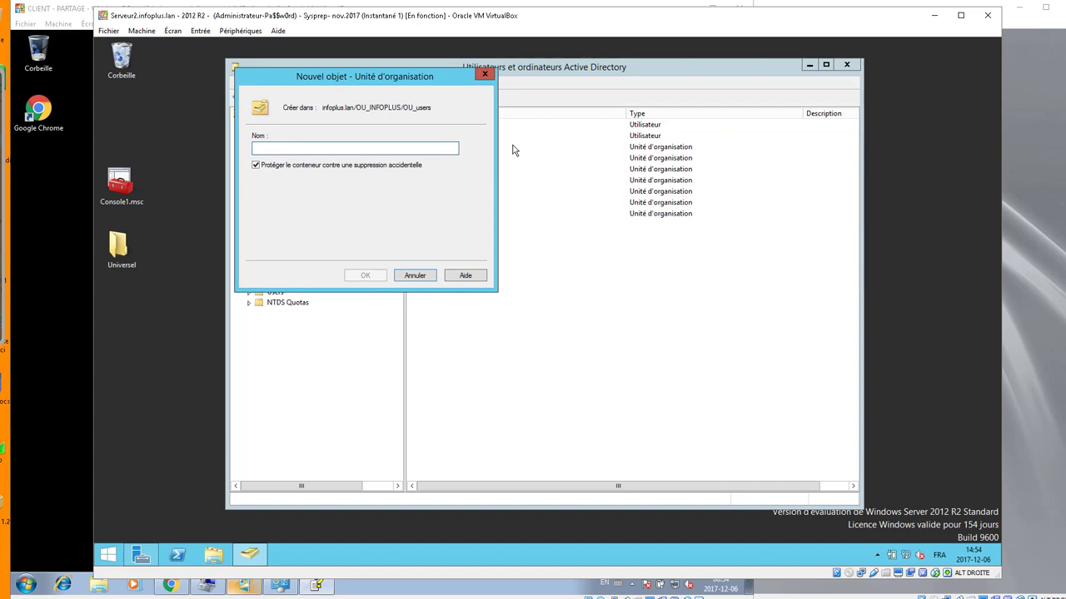
pyautogui.write('OU')
pyautogui.write('_OPreate')
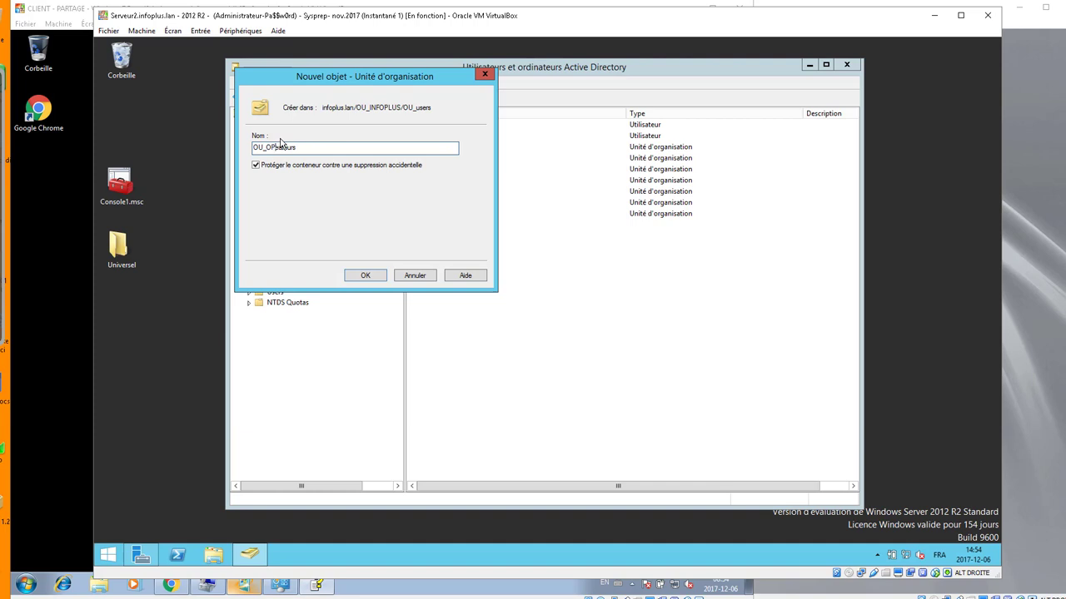
pyautogui.click(381, 277)
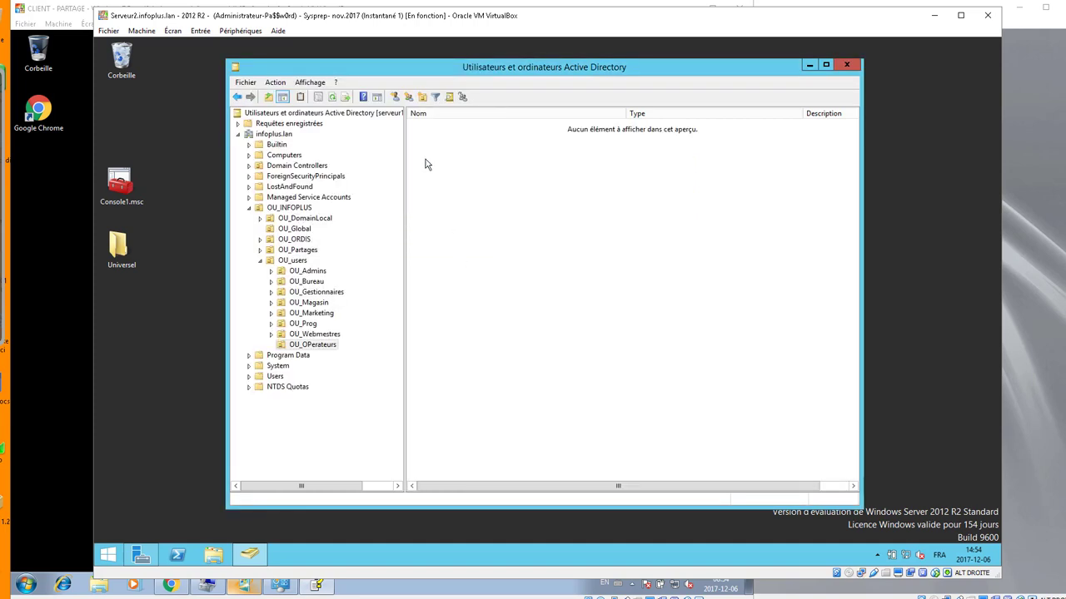
# - Move adm2 into OU_OPerateurs and adm1 into OU_Admins
pyautogui.click(291, 261)
pyautogui.moveTo(428, 224); pyautogui.dragTo(444, 204)
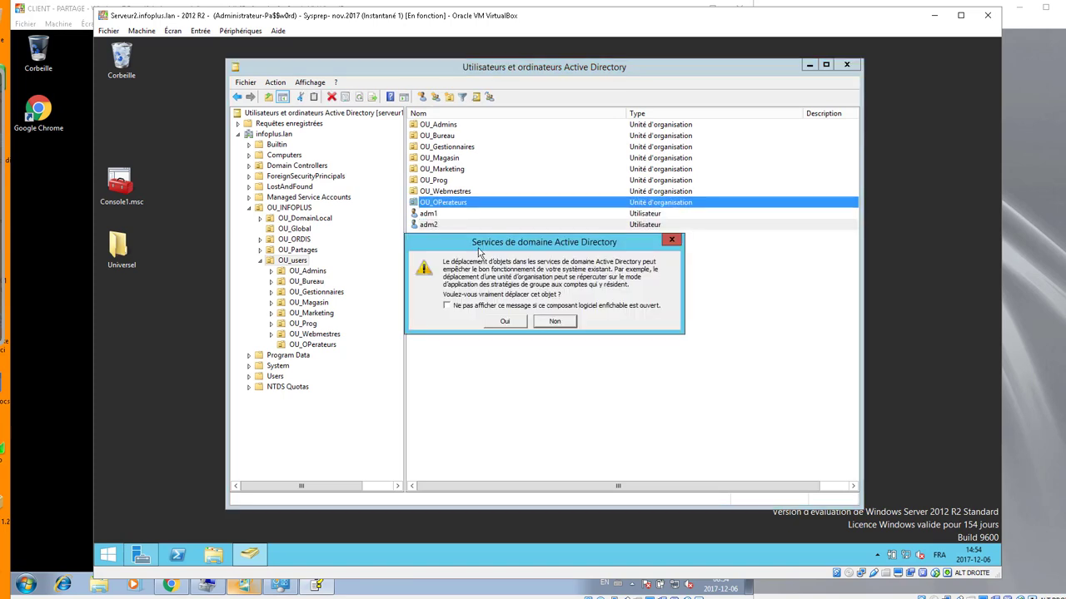
pyautogui.click(505, 321)
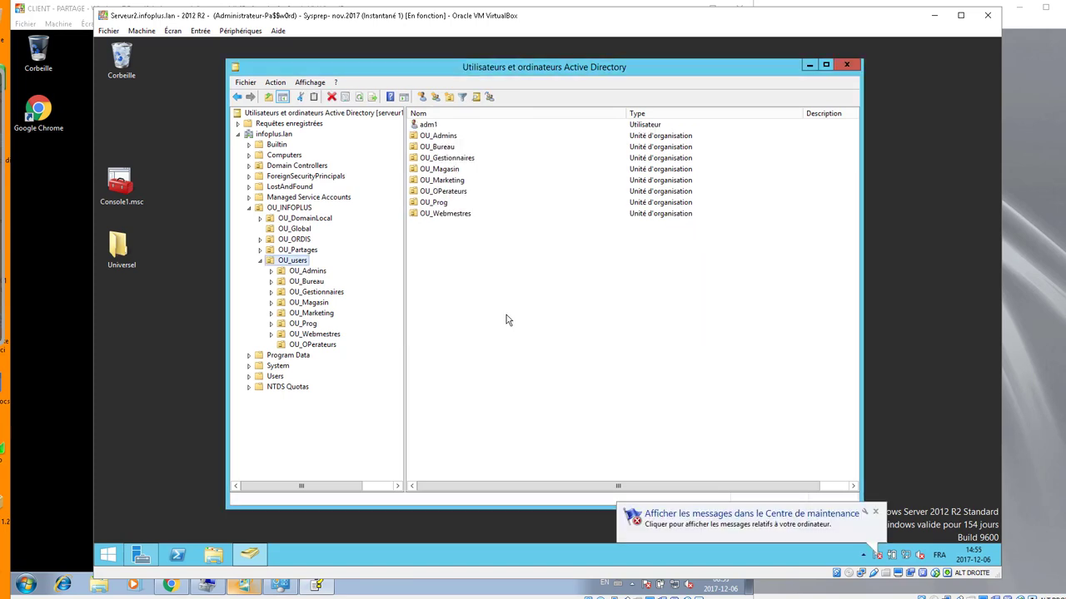
pyautogui.moveTo(438, 136); pyautogui.dragTo(461, 180)
# - Confirm adm1's move into OU_Admins, then disable inheritance on OU_Admins, converting inherited permissions to explicit
pyautogui.click(506, 322)
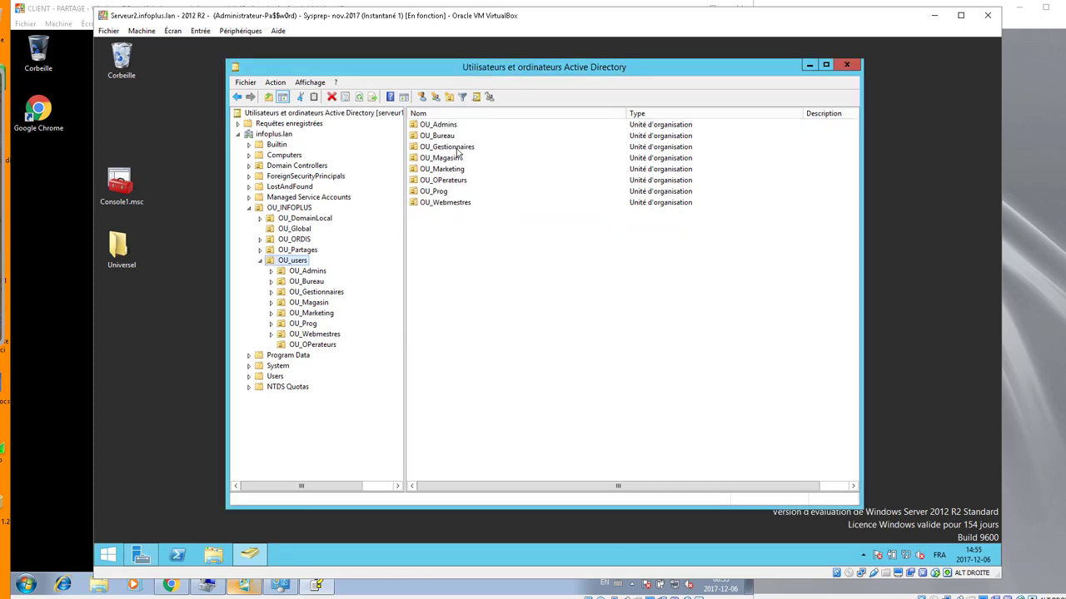
pyautogui.click(451, 128)
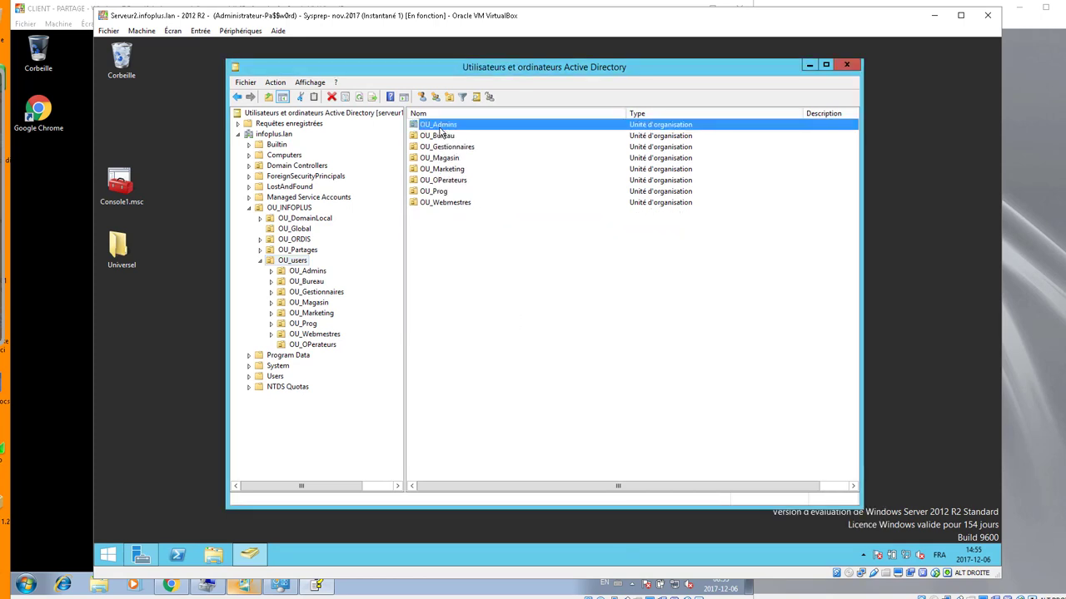
pyautogui.rightClick(439, 130)
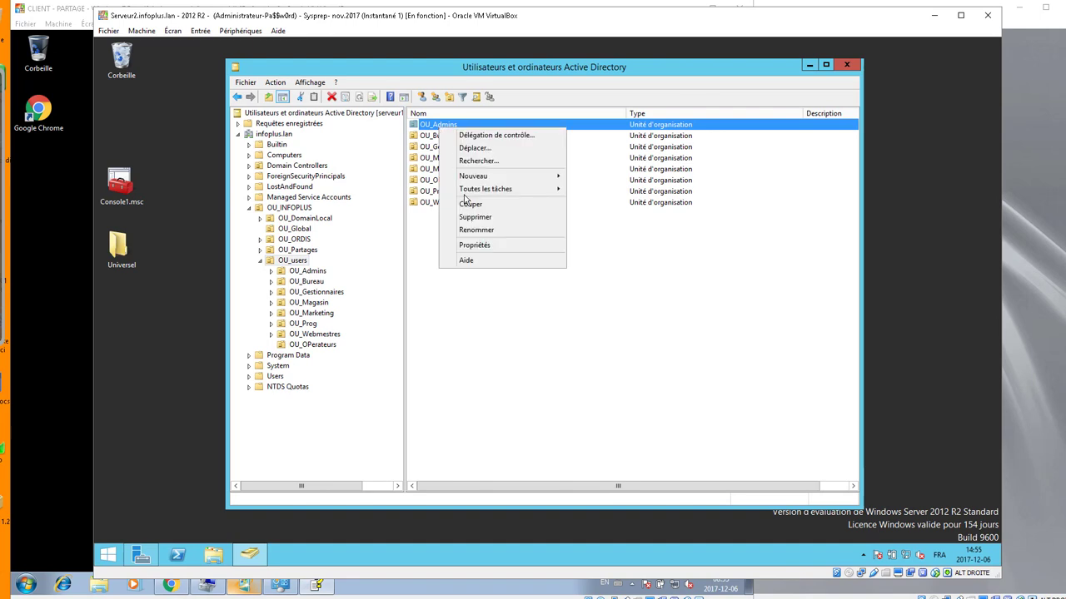
pyautogui.click(471, 245)
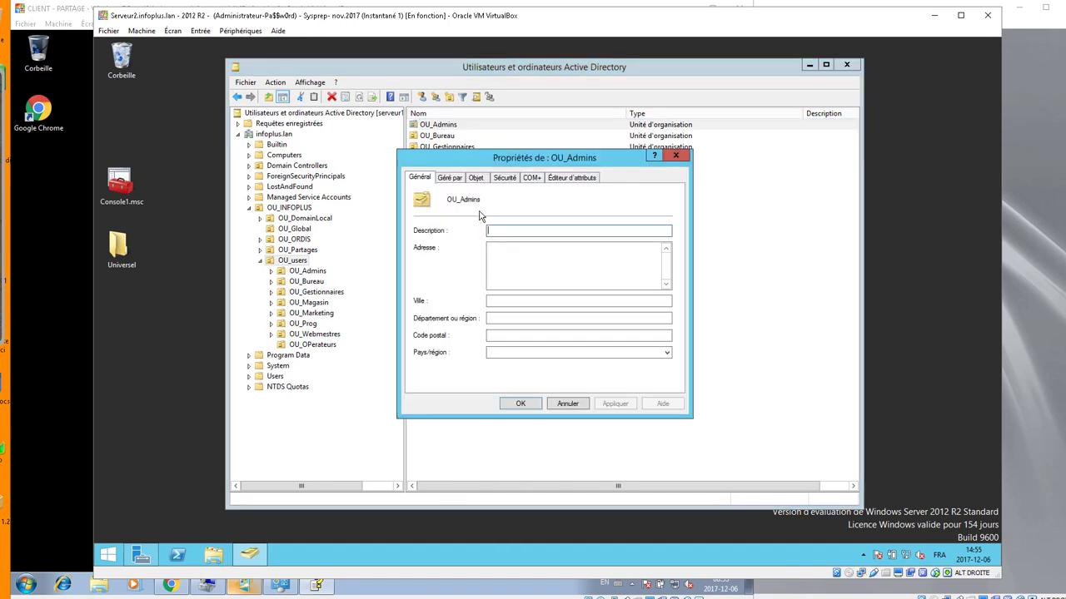
pyautogui.click(503, 179)
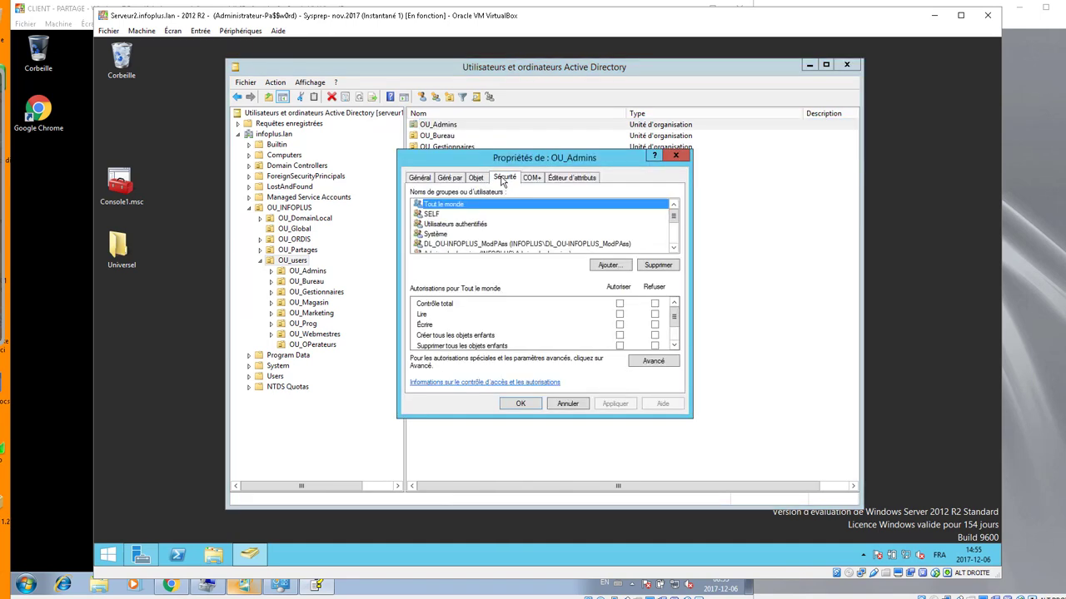
pyautogui.click(650, 363)
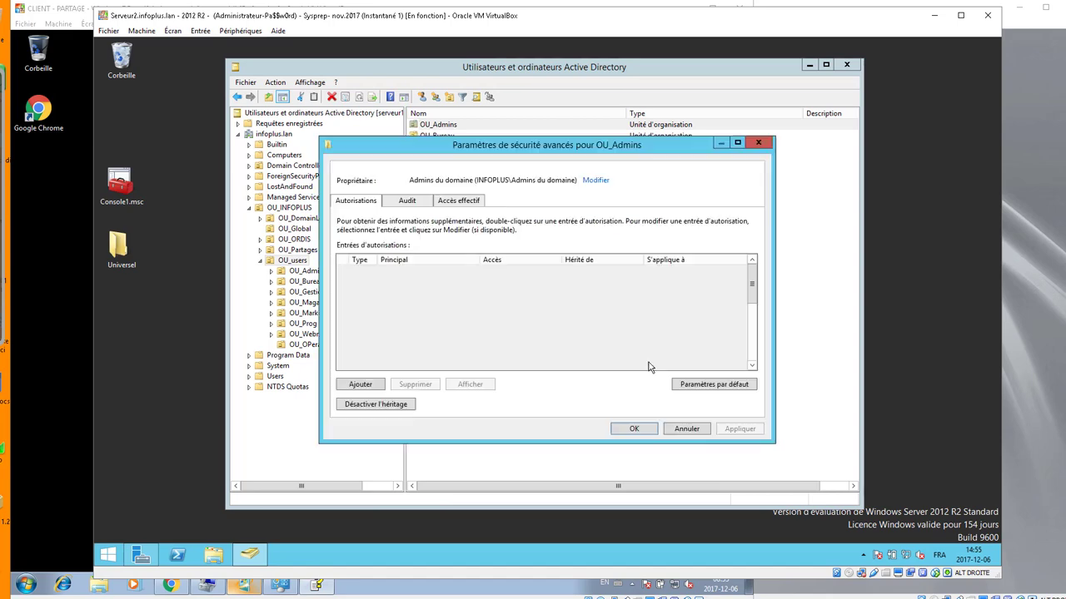
pyautogui.click(381, 406)
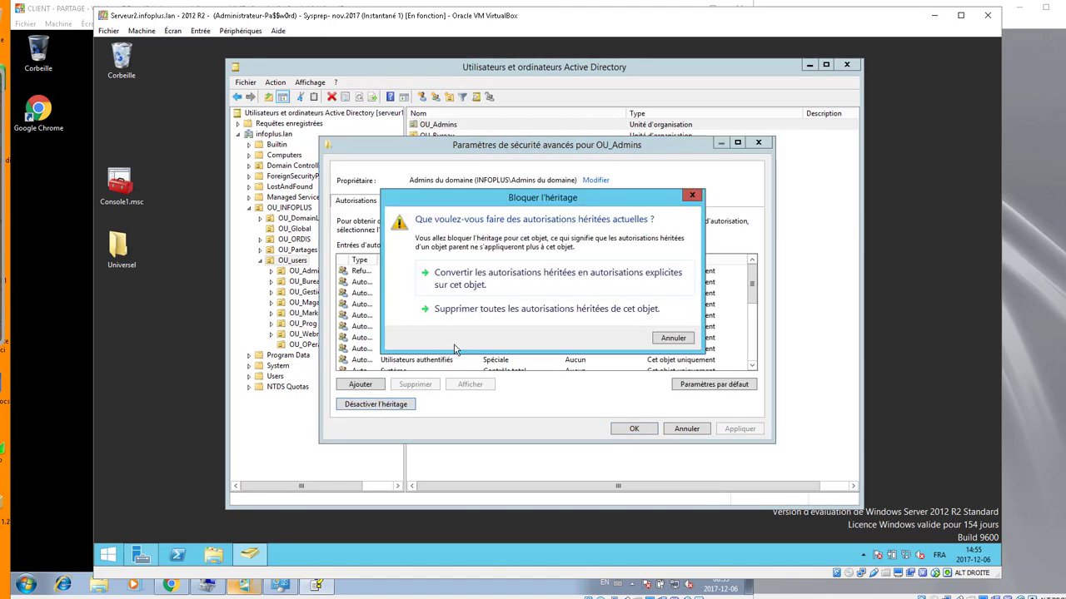
pyautogui.click(530, 280)
# - Delete both DL_OU-INFOPLUS_ModPAss permission entries from OU_Admins' advanced security settings
pyautogui.moveTo(481, 259); pyautogui.dragTo(534, 259)
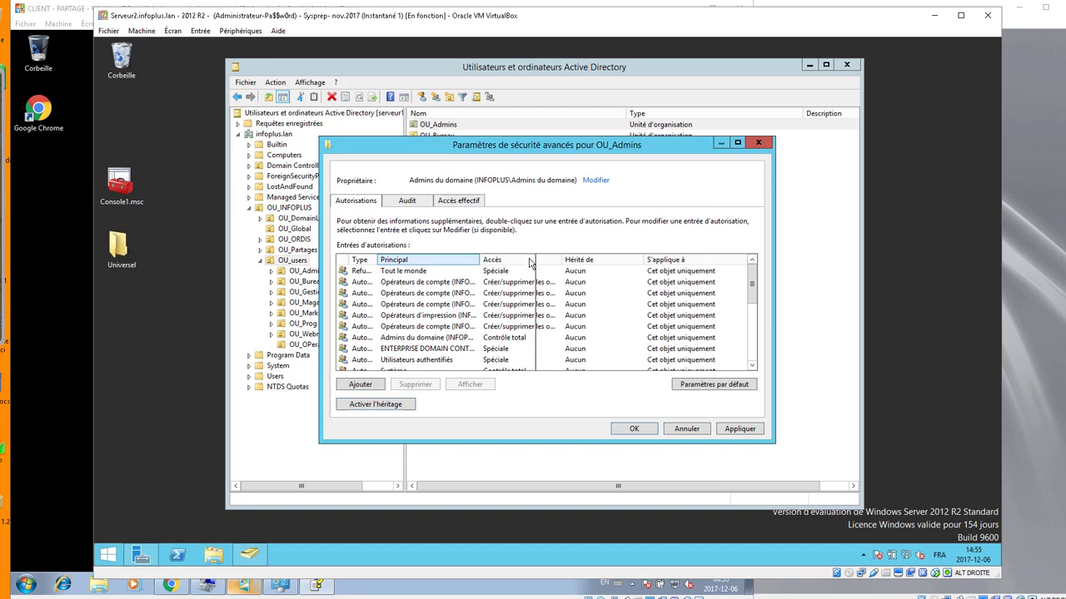
pyautogui.scroll(-2, 441, 328)
pyautogui.click(434, 317)
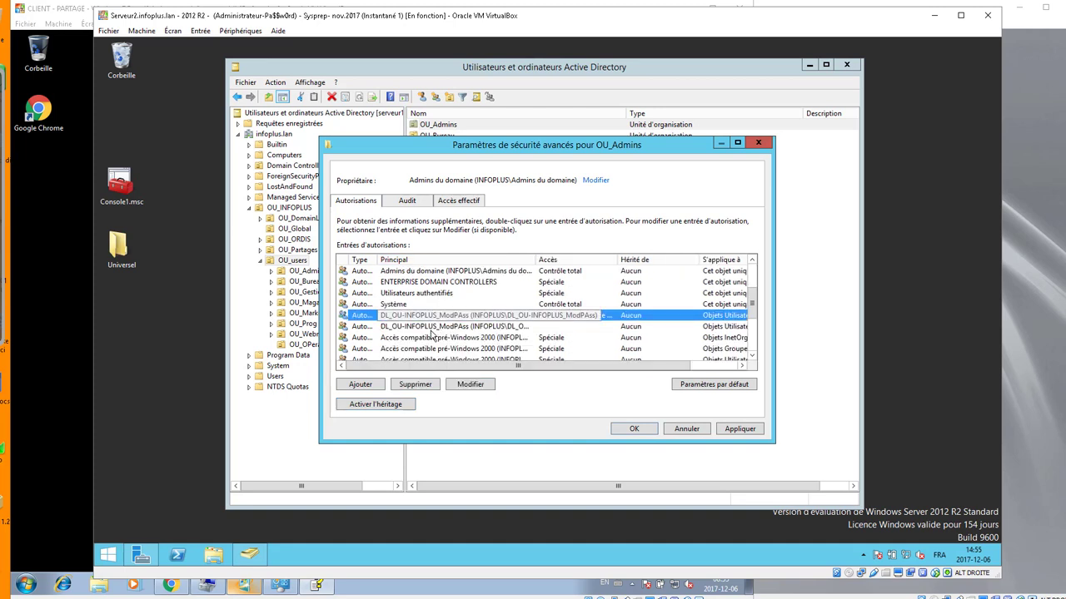
pyautogui.click(416, 385)
pyautogui.click(429, 319)
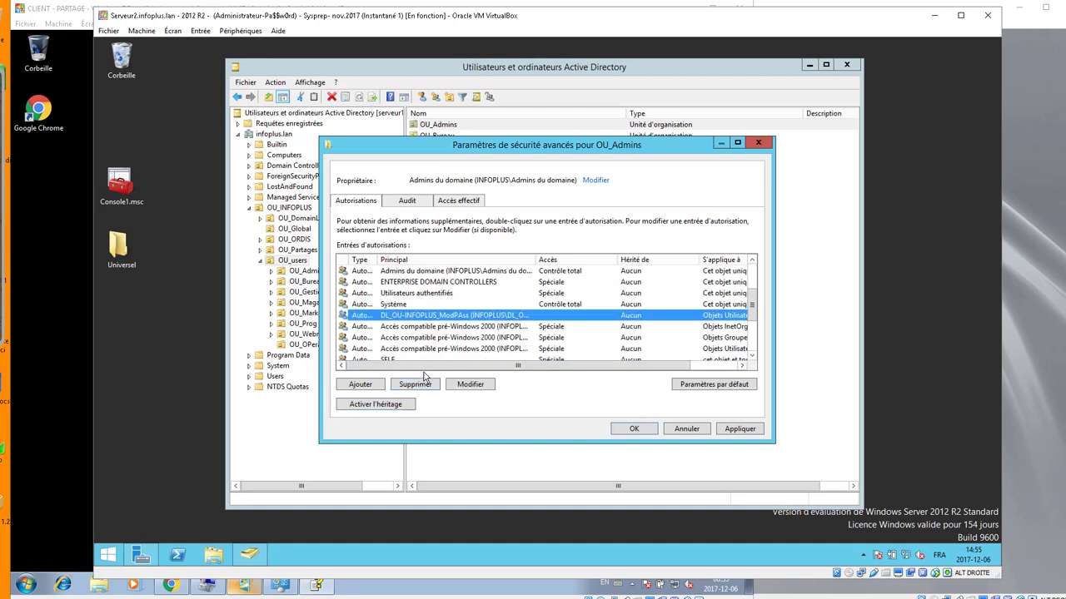
pyautogui.click(423, 388)
pyautogui.moveTo(751, 305); pyautogui.dragTo(752, 281)
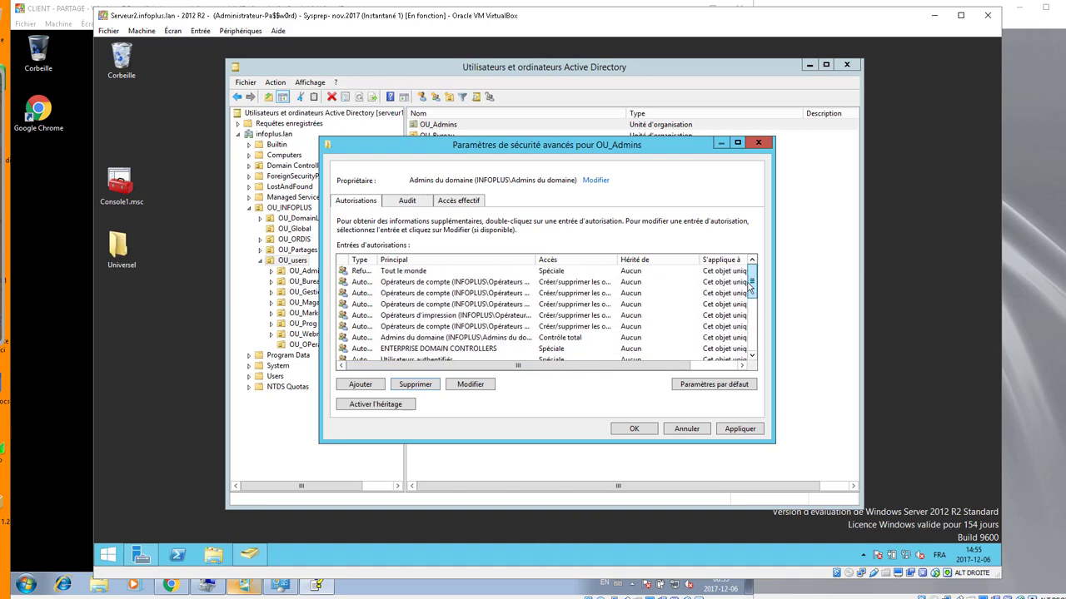
# - Apply and confirm the permission changes, close the dialogs, and open OU_Admins to show adm1
pyautogui.click(733, 429)
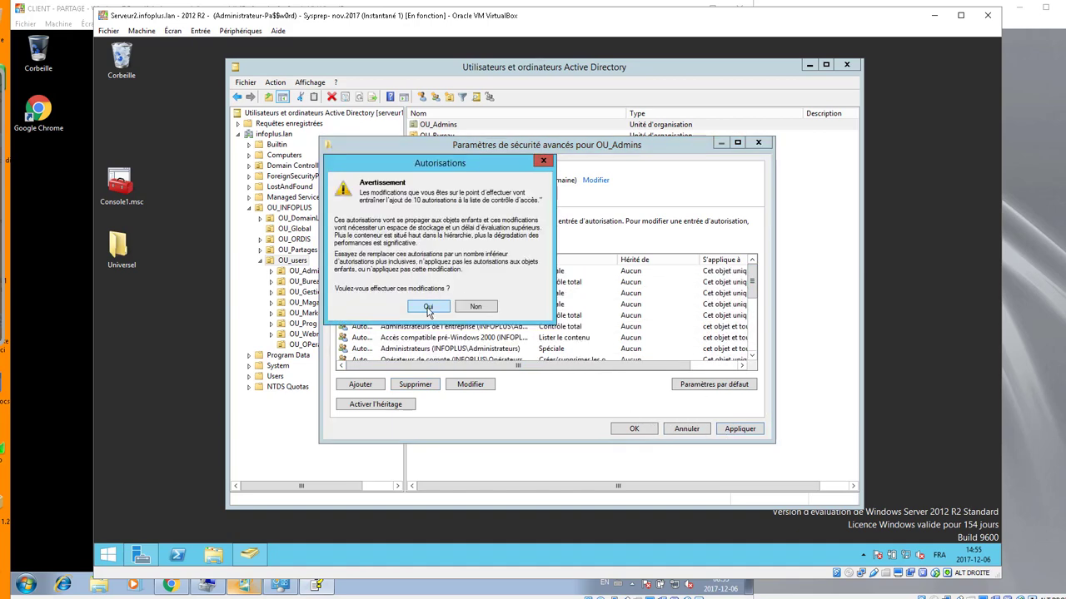
pyautogui.click(429, 308)
pyautogui.click(630, 434)
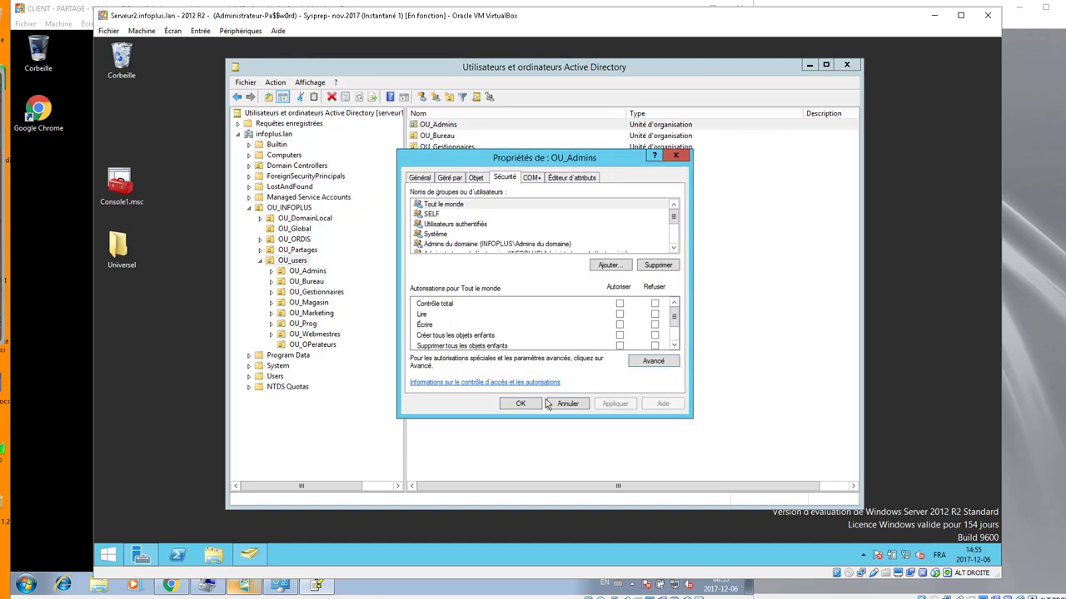
pyautogui.click(527, 410)
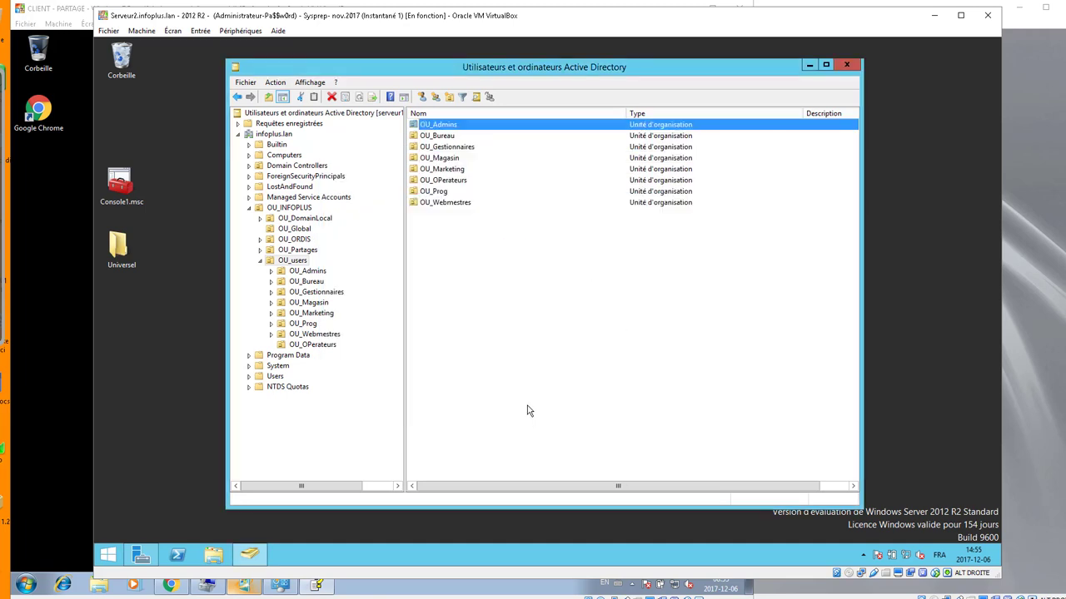
pyautogui.doubleClick(436, 125)
pyautogui.click(427, 126)
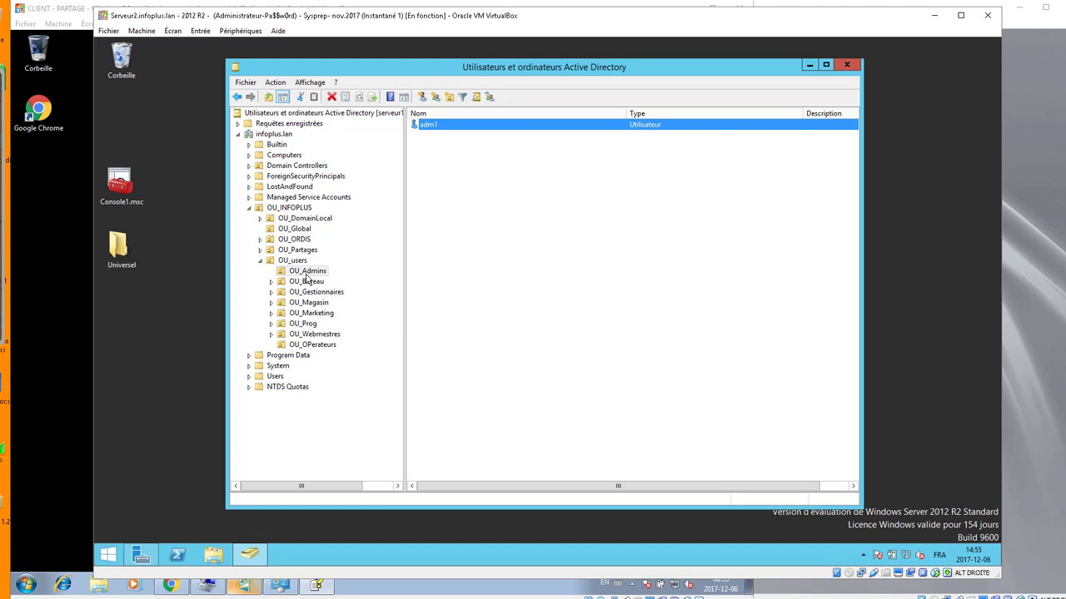
# - Drag OU_Admins onto infoplus.lan and confirm, then dismiss the Accès refusé error
pyautogui.moveTo(306, 279)
pyautogui.mouseDown()
pyautogui.moveTo(287, 229)
pyautogui.moveTo(282, 142)
pyautogui.moveTo(309, 282)
pyautogui.mouseUp()
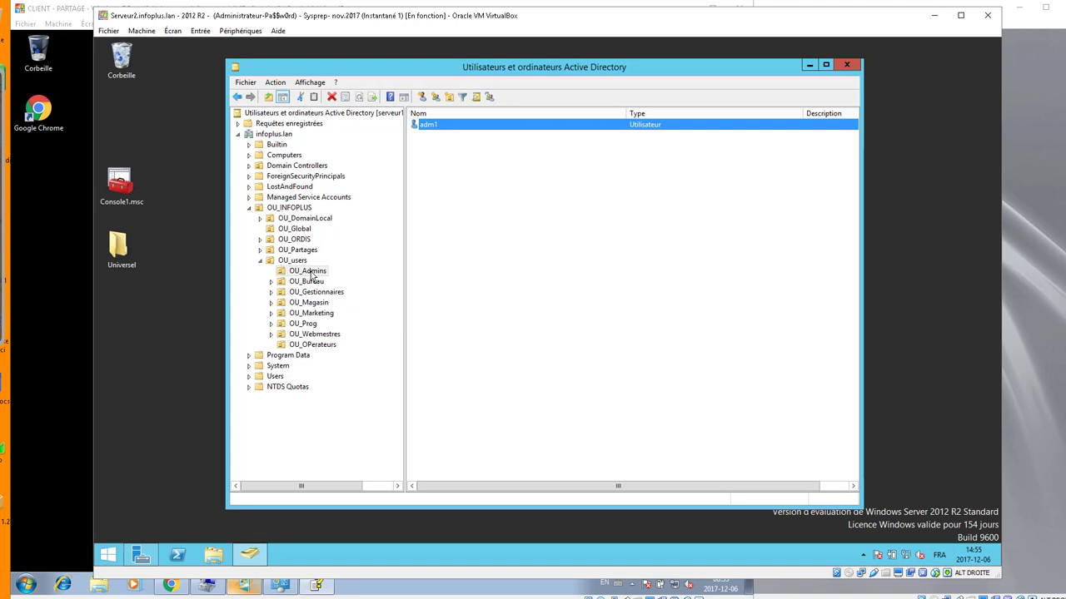
pyautogui.moveTo(310, 273); pyautogui.dragTo(277, 136)
pyautogui.click(502, 322)
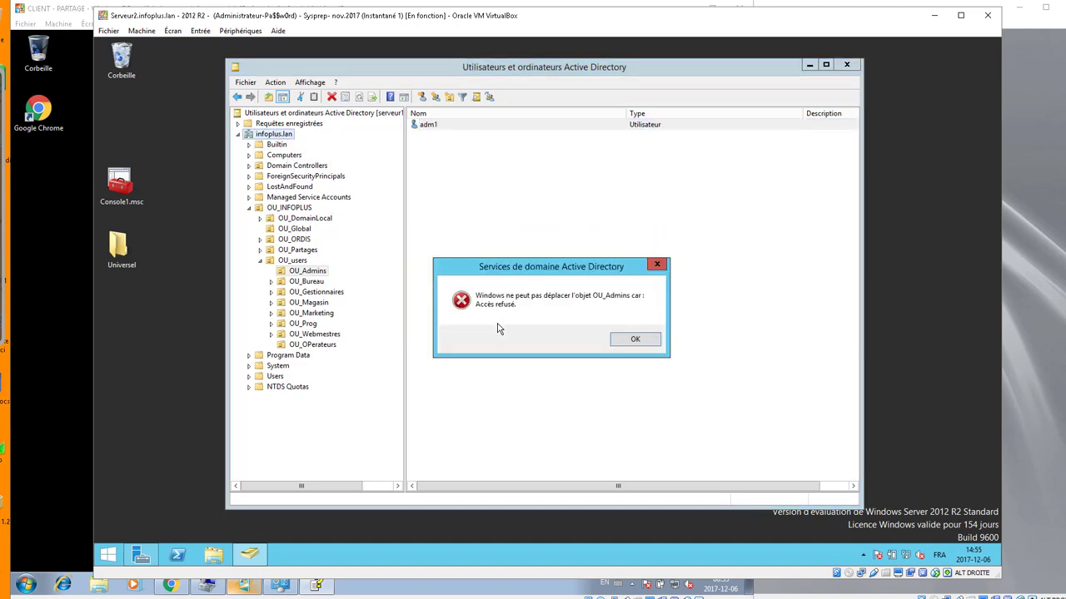
pyautogui.click(621, 341)
# - Uncheck 'Protéger l'objet des suppressions accidentelles' on OU_Admins and apply
pyautogui.rightClick(306, 273)
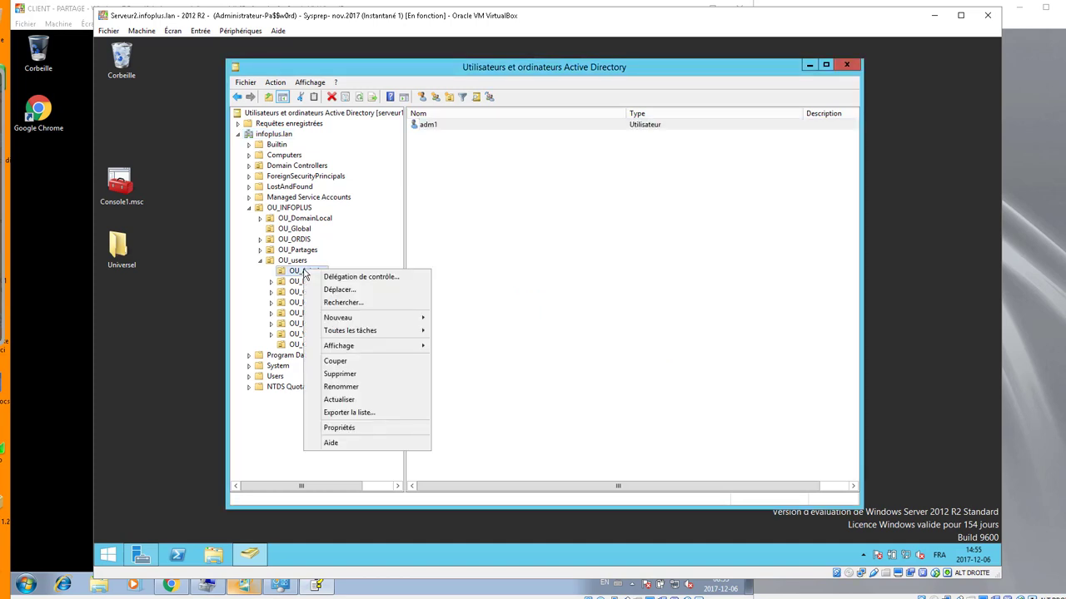
pyautogui.click(337, 429)
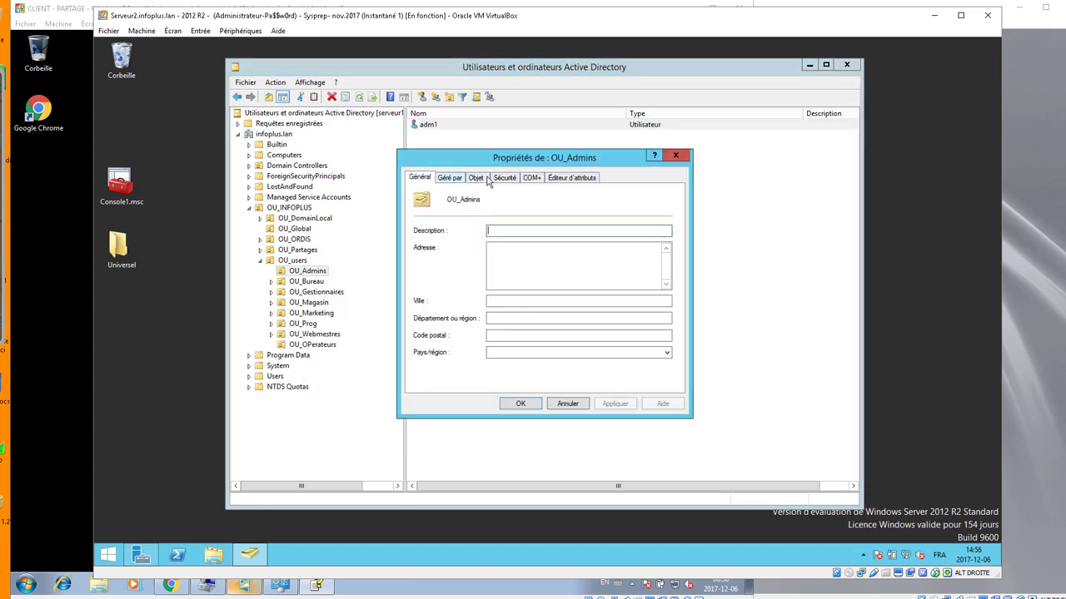
pyautogui.click(471, 179)
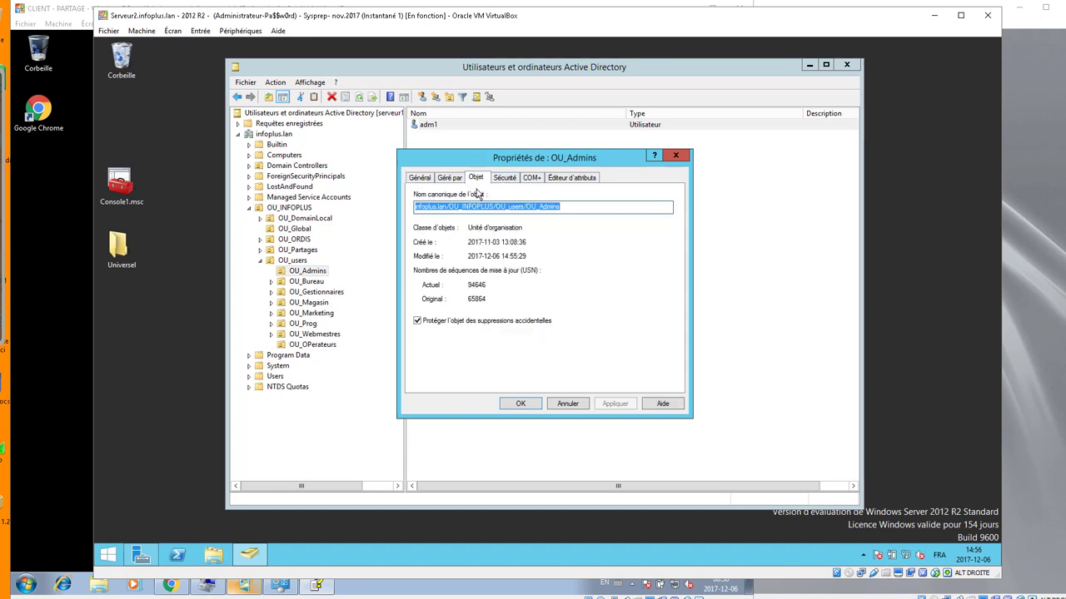
pyautogui.click(418, 322)
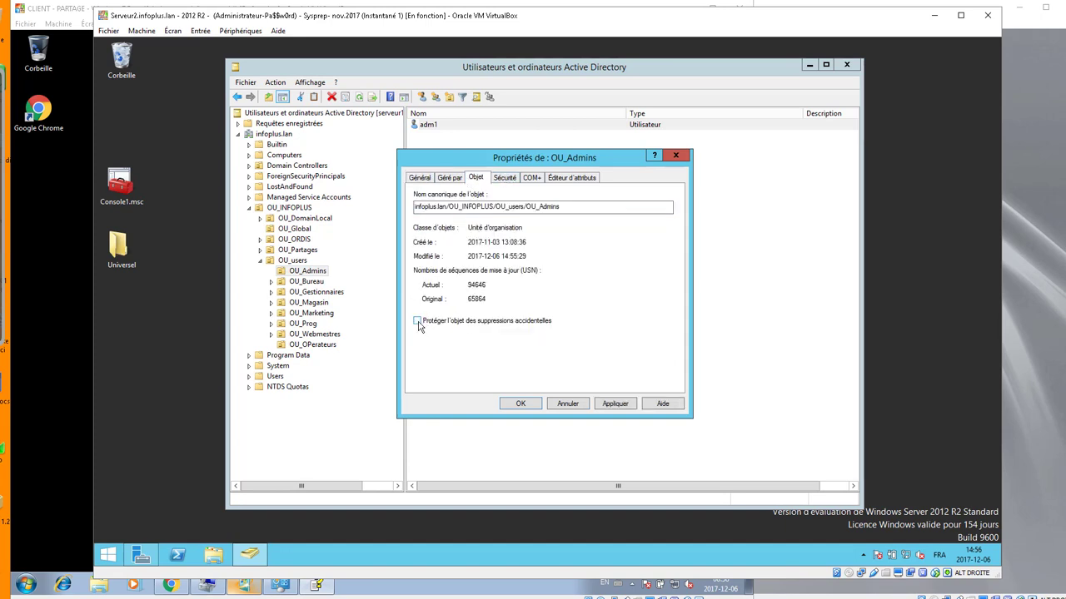
pyautogui.click(615, 404)
pyautogui.click(520, 404)
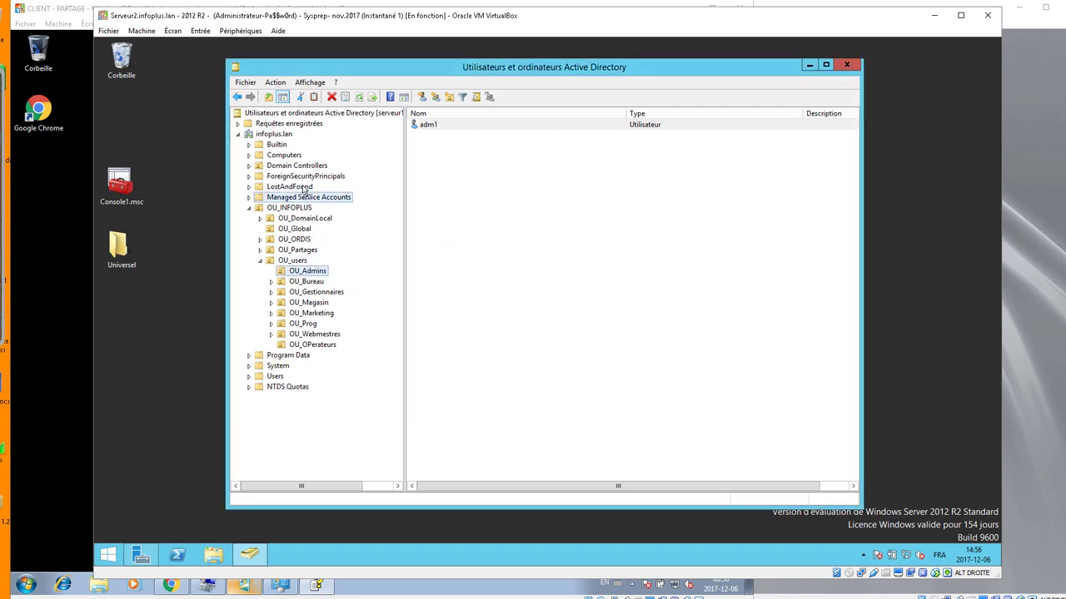
# - Move OU_Admins to the infoplus.lan root and browse the units under OU_INFOPLUS
pyautogui.moveTo(281, 140); pyautogui.dragTo(280, 137)
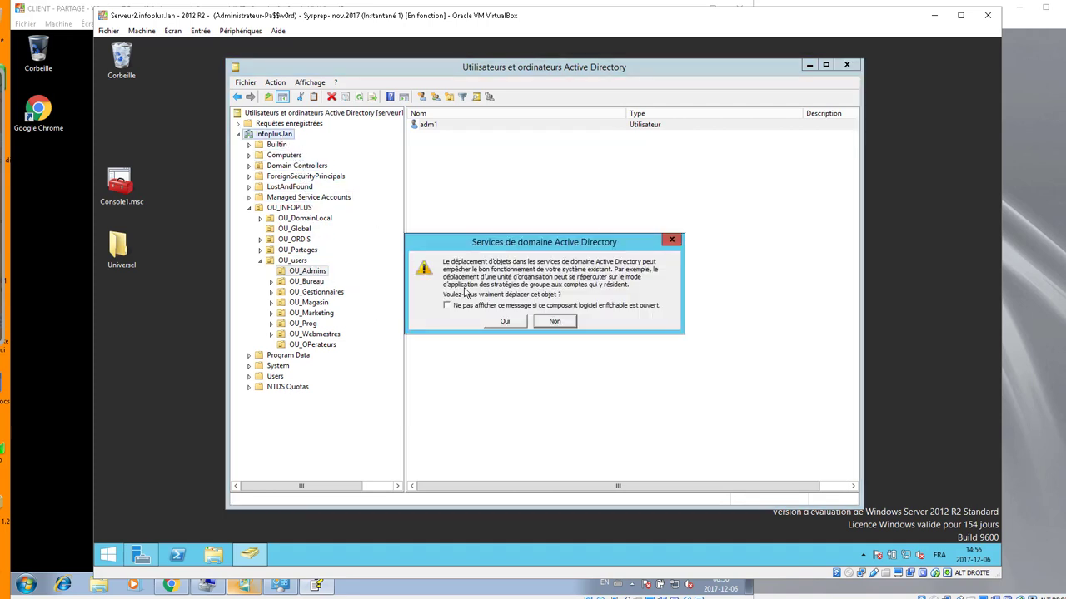
pyautogui.click(507, 321)
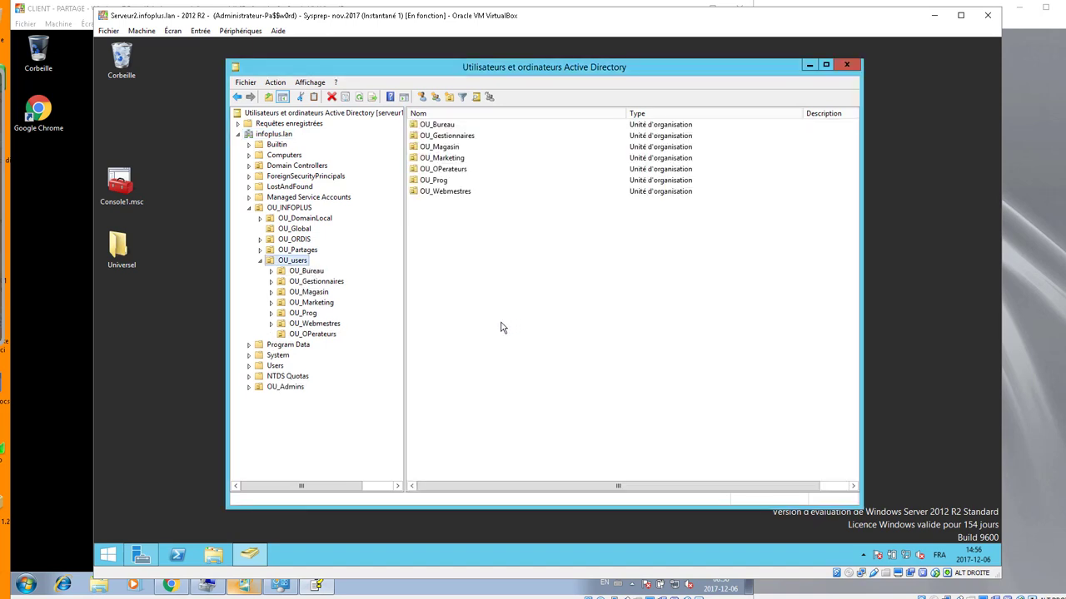
pyautogui.click(249, 207)
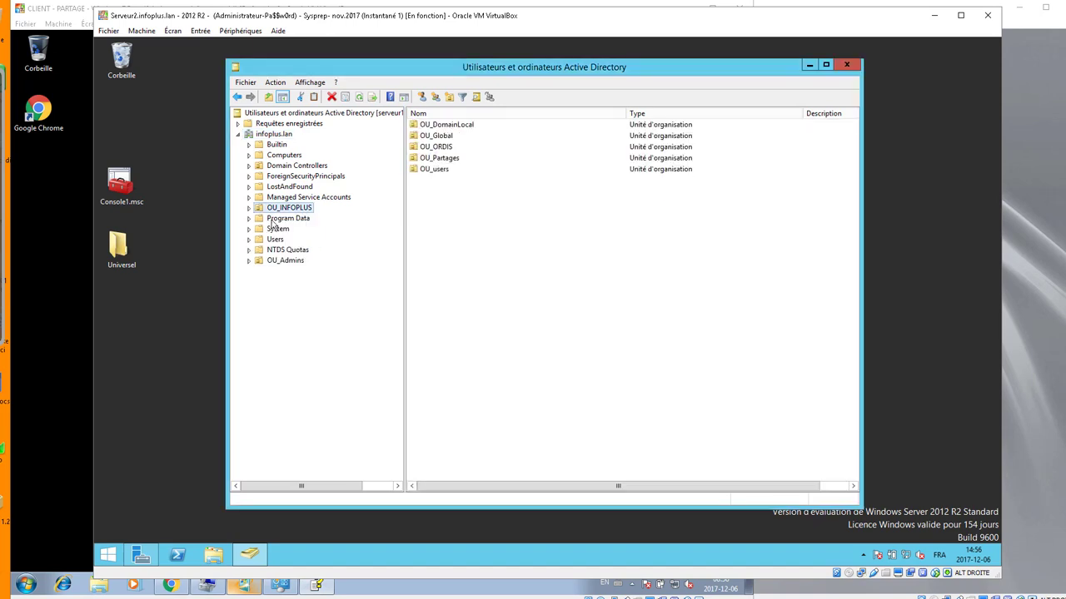
pyautogui.click(281, 262)
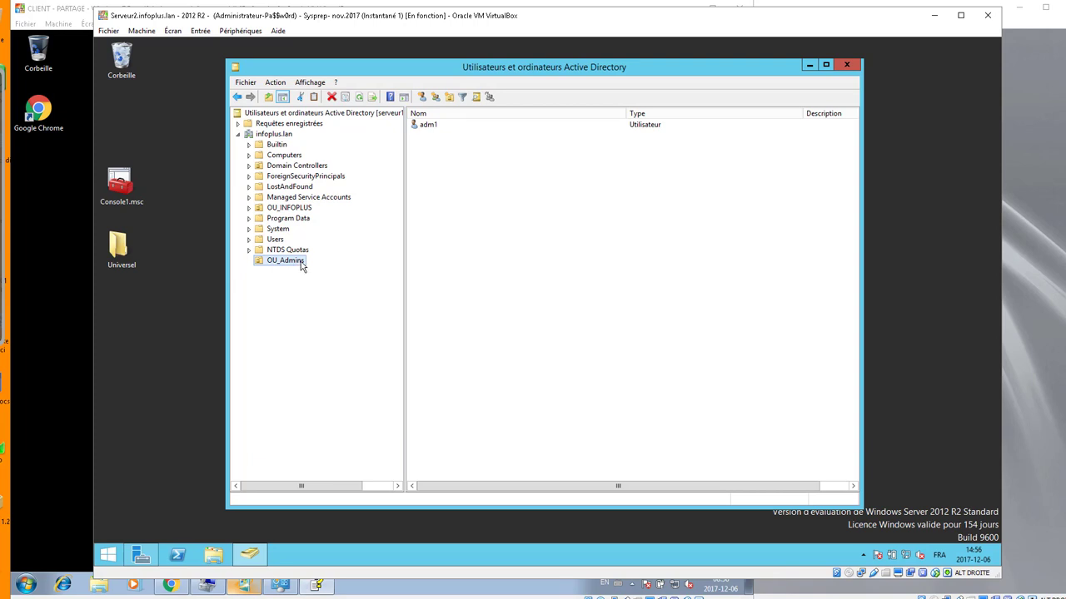
pyautogui.click(288, 211)
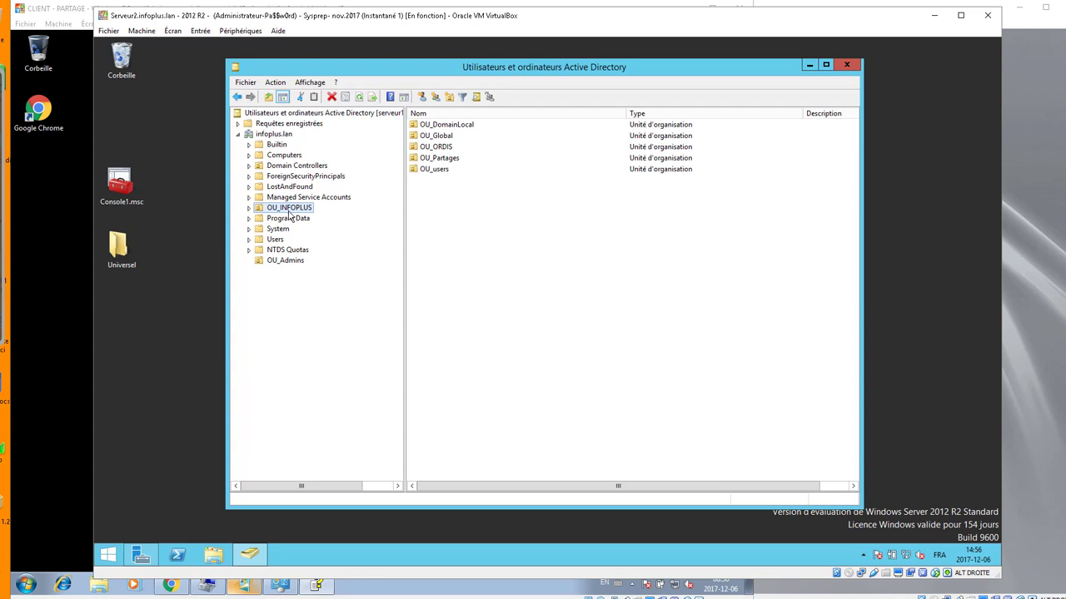
pyautogui.click(249, 207)
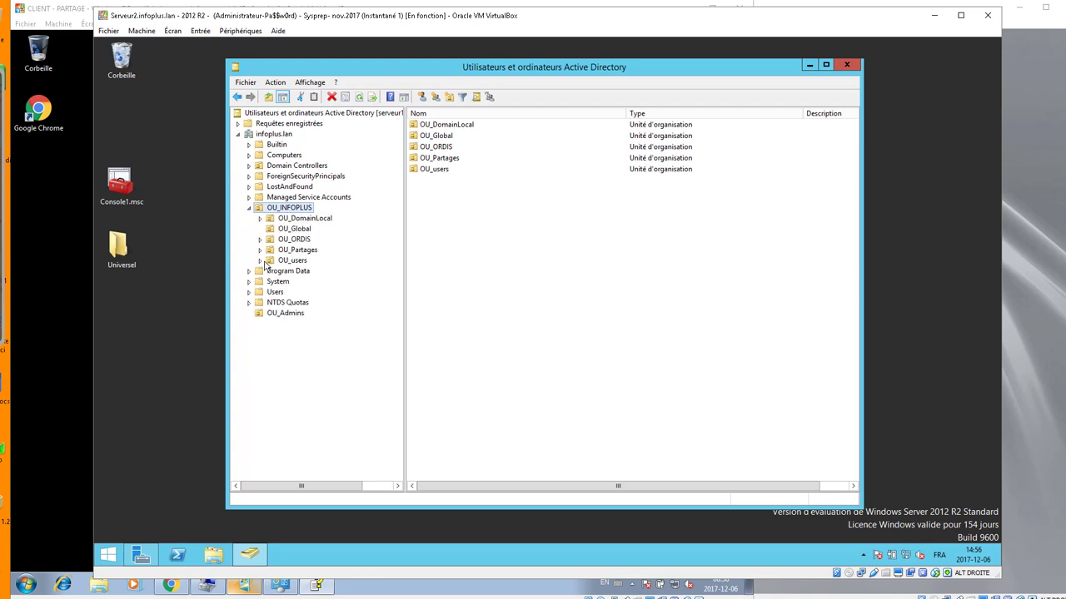
# - Move OU_Admins back into OU_users and check that adm1 is still inside
pyautogui.moveTo(274, 315); pyautogui.dragTo(299, 264)
pyautogui.click(505, 321)
pyautogui.click(261, 261)
pyautogui.click(316, 344)
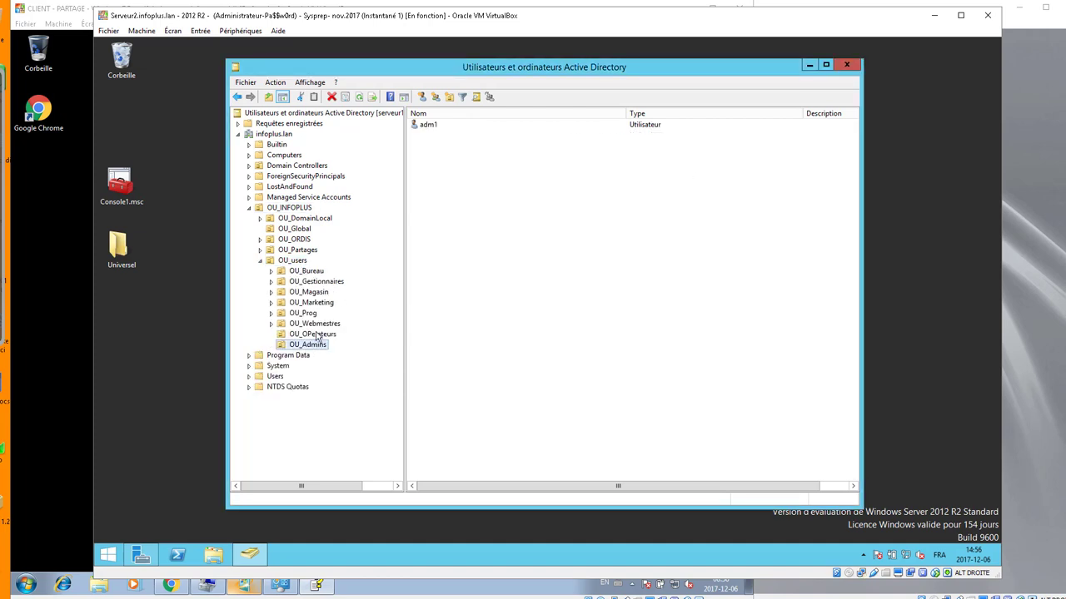
pyautogui.click(286, 263)
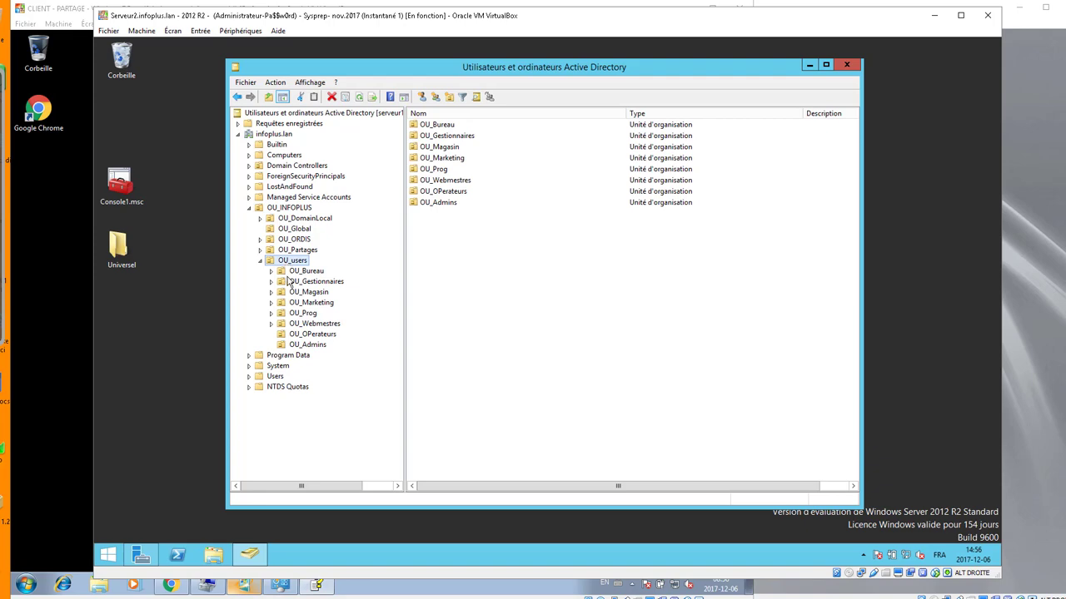
pyautogui.click(933, 18)
# - Close the tools help and install message, and bring up an enlarged Windows features list
pyautogui.click(1045, 7)
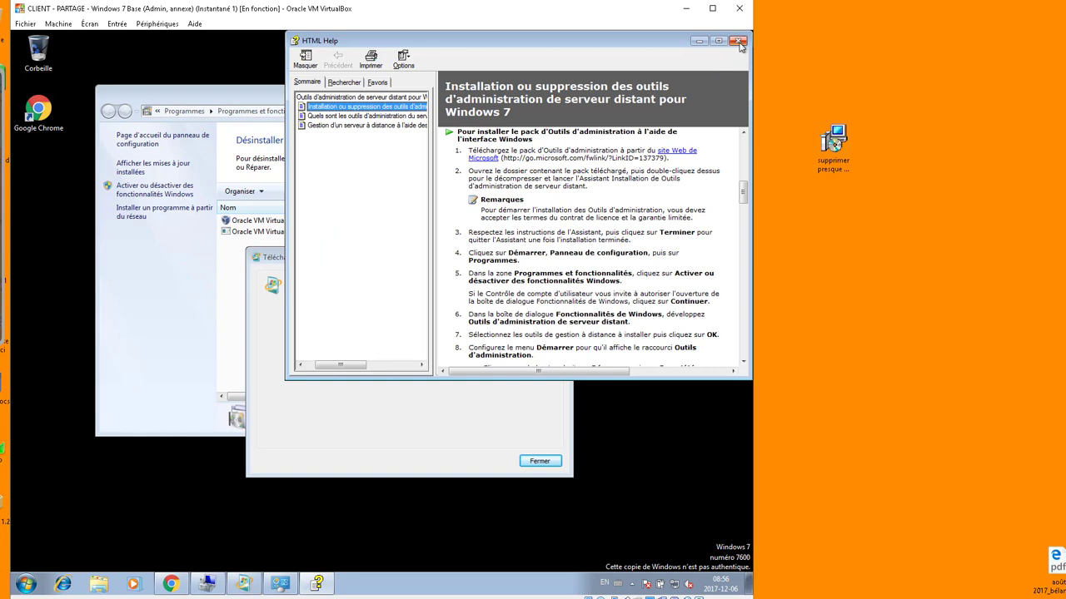
pyautogui.click(739, 42)
pyautogui.click(538, 460)
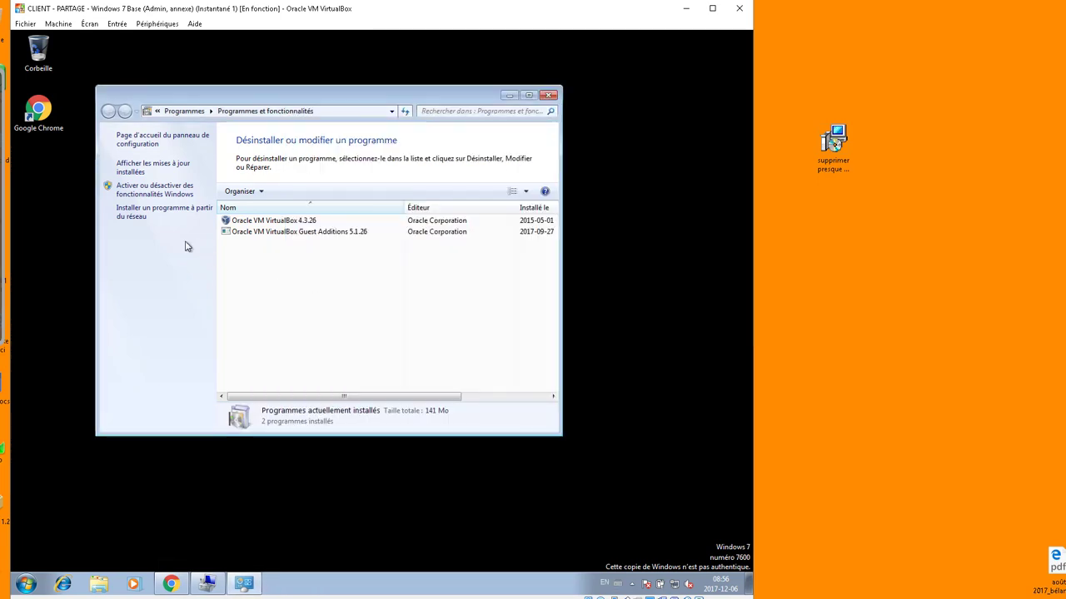
pyautogui.click(131, 216)
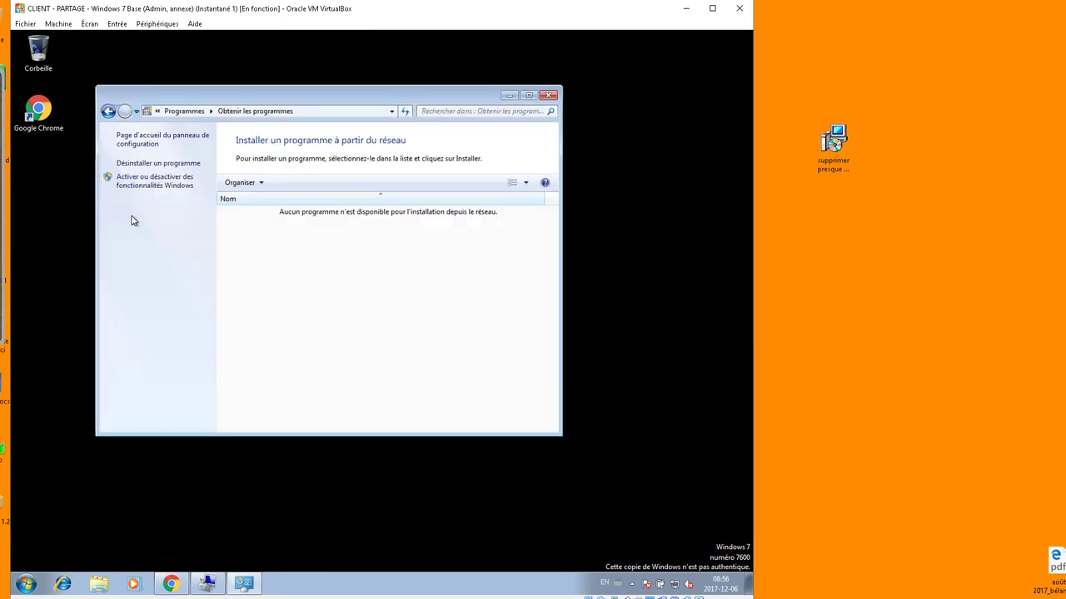
pyautogui.click(108, 111)
pyautogui.click(150, 190)
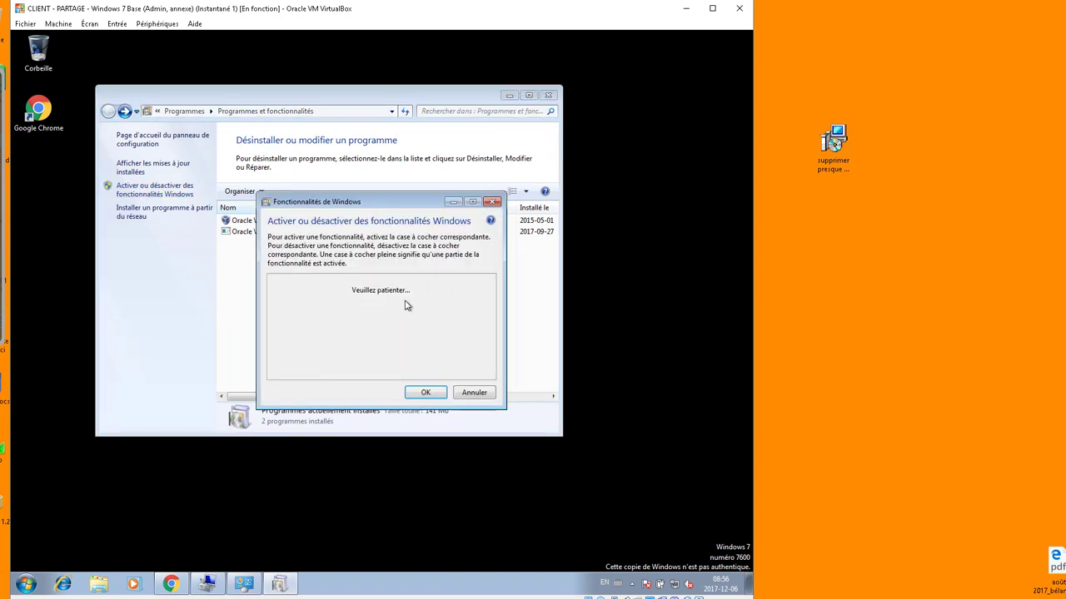
pyautogui.moveTo(400, 202); pyautogui.dragTo(347, 83)
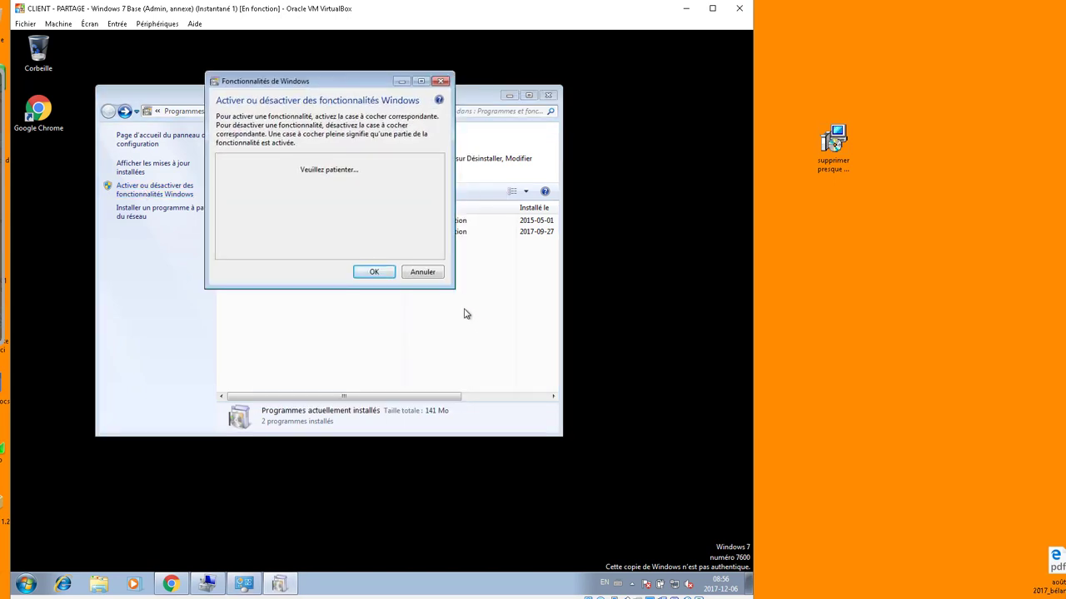
pyautogui.moveTo(454, 288); pyautogui.dragTo(690, 565)
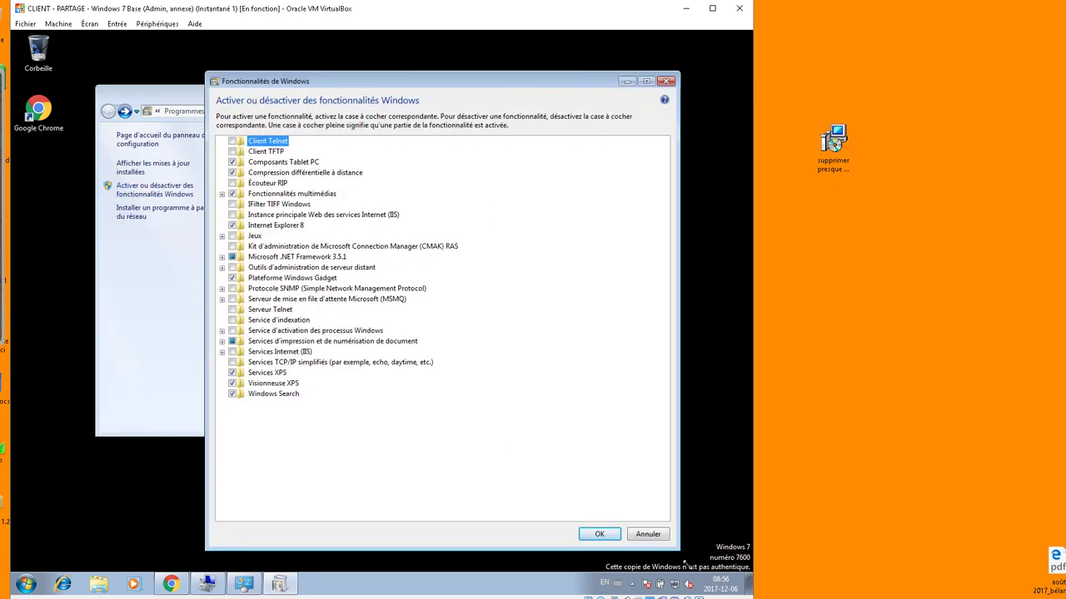
# - Enable the AD DS snap-ins and command-line tools plus Centre d'administration Active Directory, then apply
pyautogui.click(222, 267)
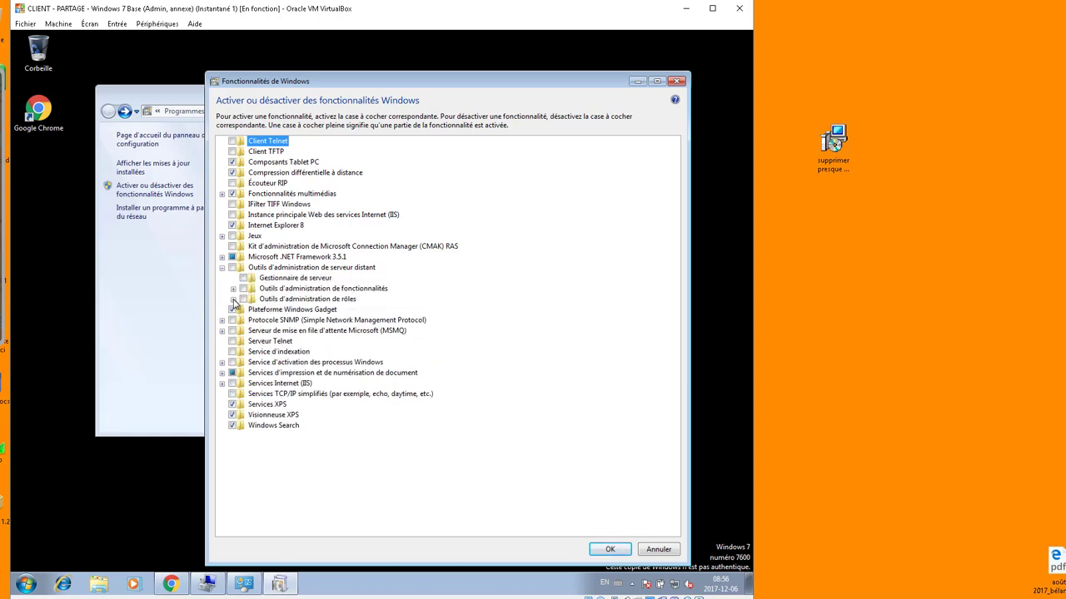
pyautogui.click(233, 300)
pyautogui.click(244, 310)
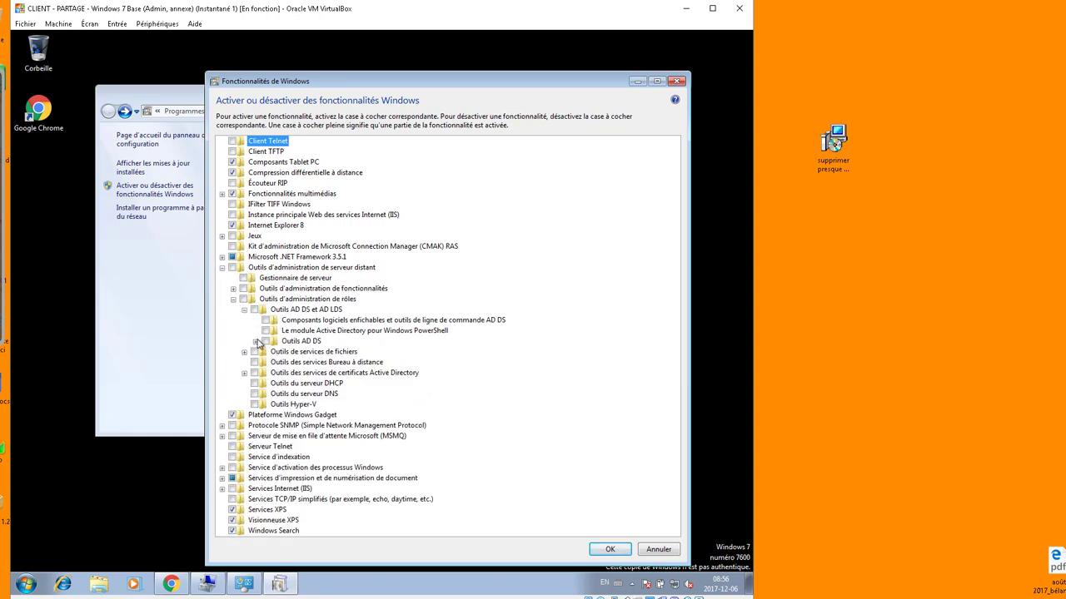
pyautogui.click(256, 342)
pyautogui.click(276, 363)
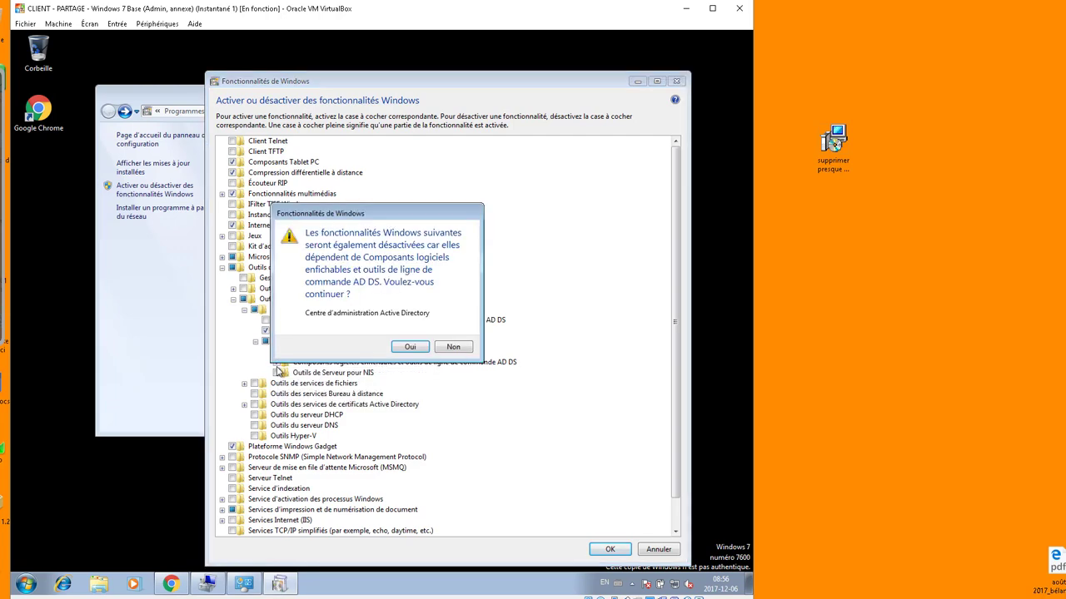
pyautogui.click(411, 347)
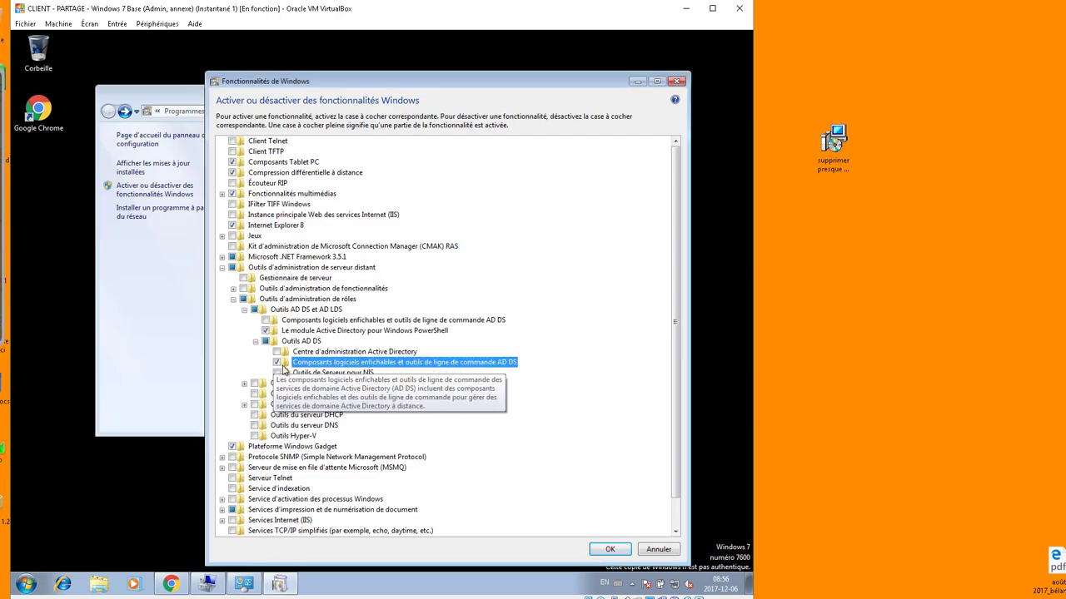
pyautogui.click(277, 352)
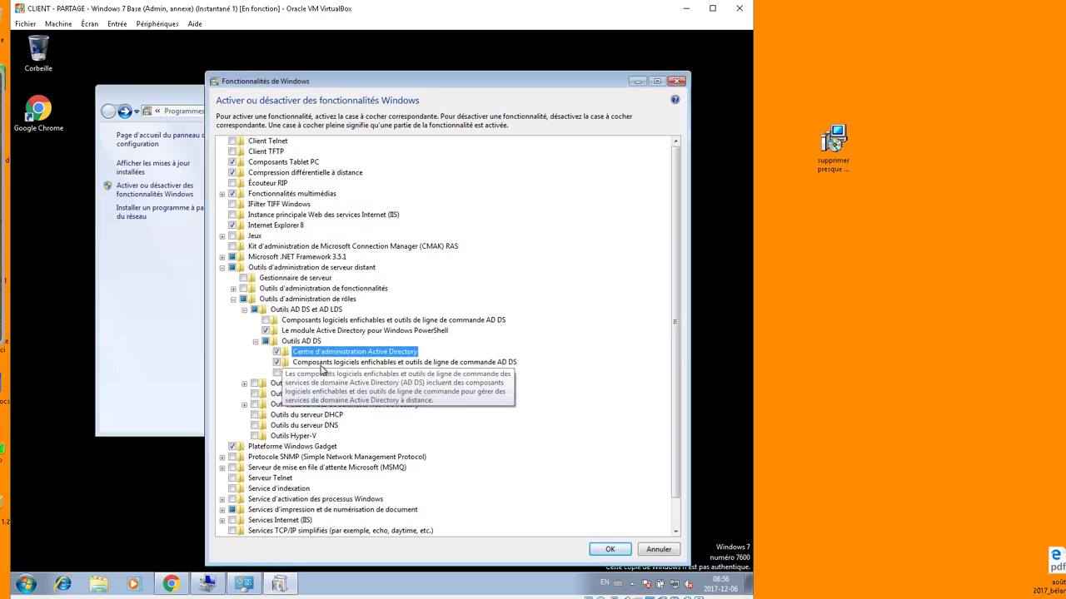
pyautogui.click(609, 551)
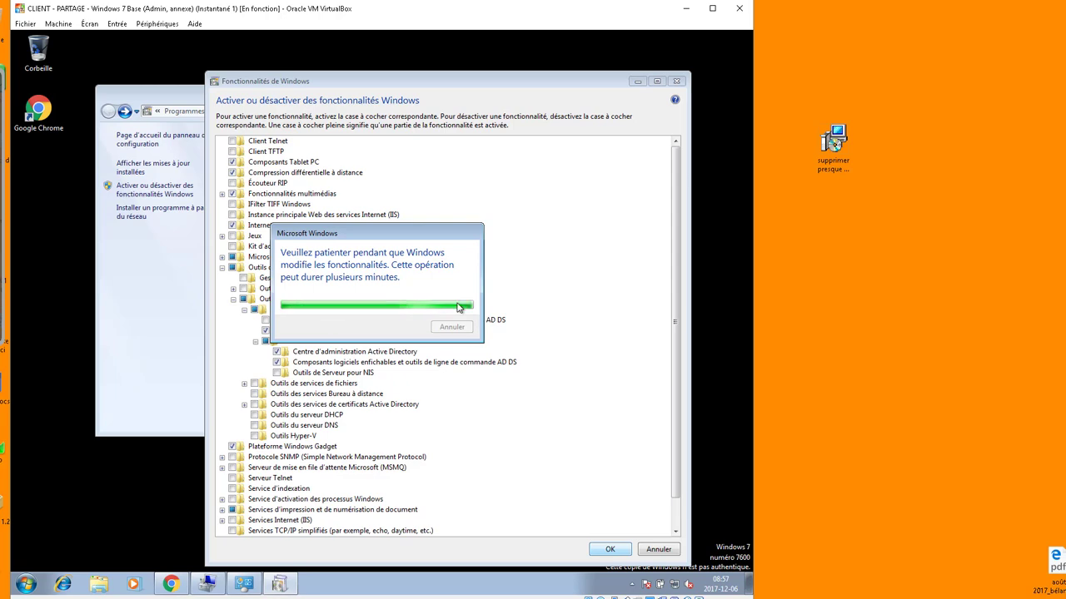
pyautogui.click(27, 587)
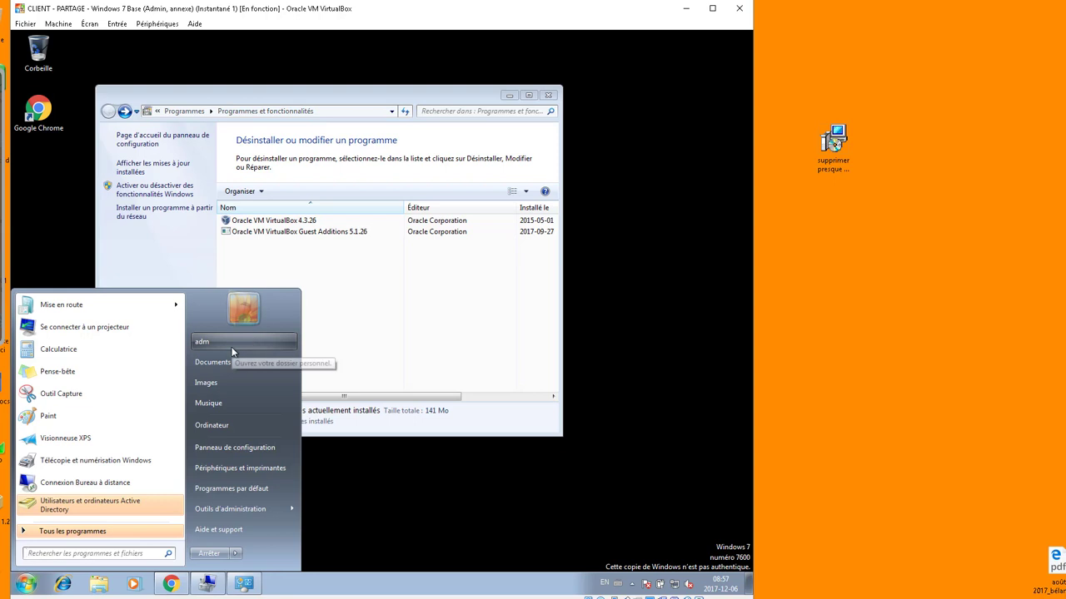
# - Log off the adm session, sign in with the operator account, and dismiss the activation prompt
pyautogui.click(236, 554)
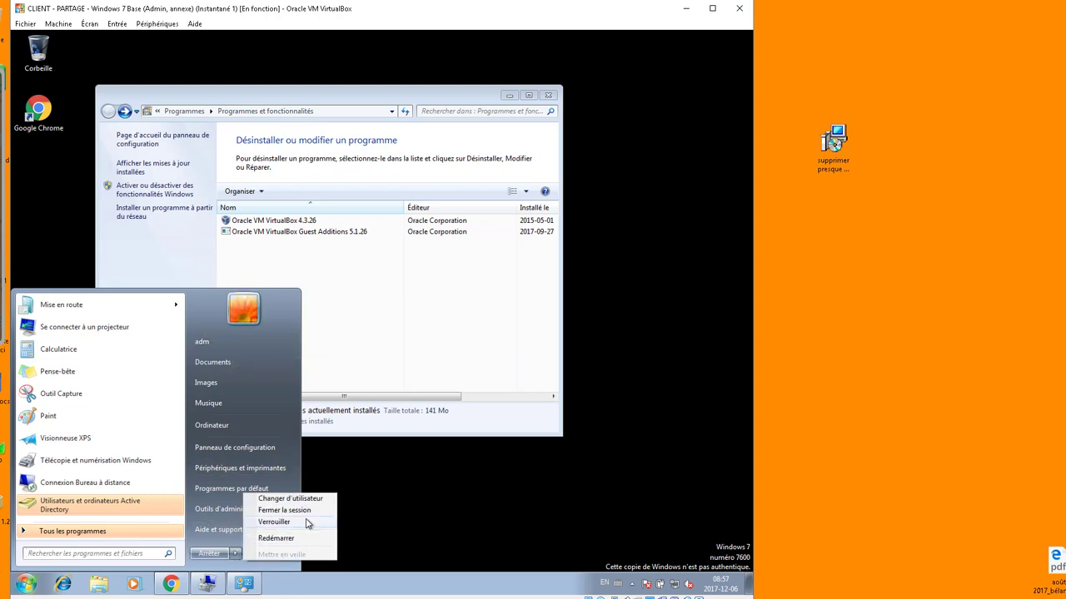
pyautogui.click(278, 509)
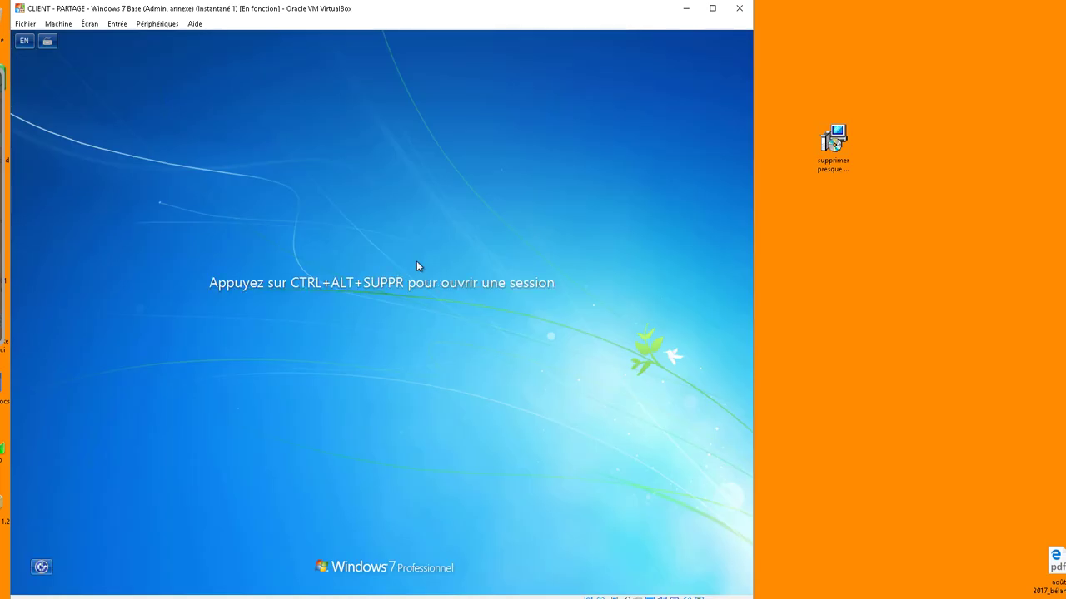
pyautogui.hotkey('ctrl', 'alt', 'Delete')
pyautogui.click(403, 430)
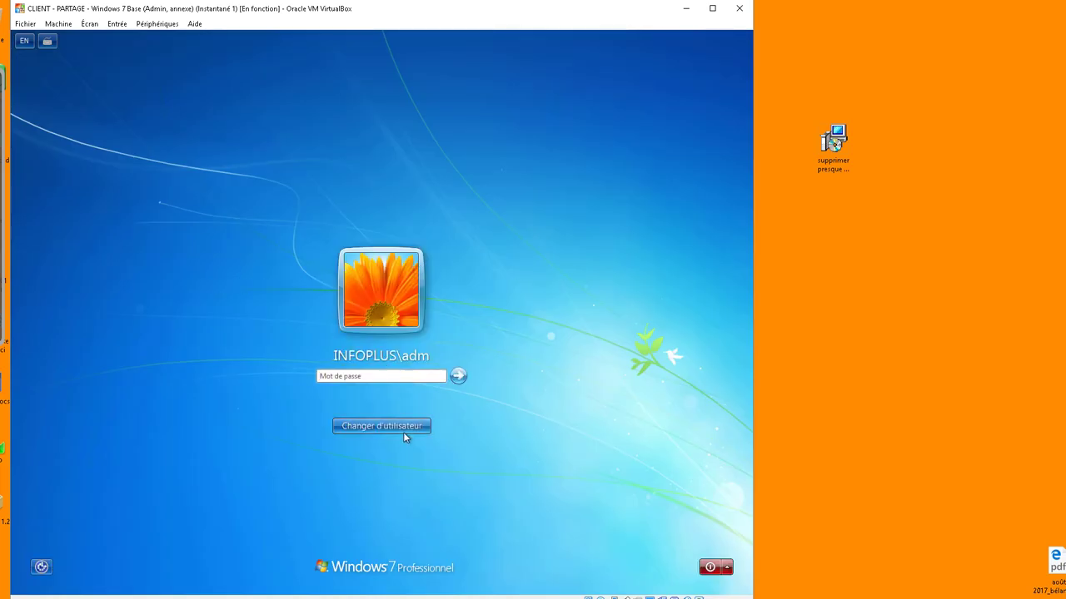
pyautogui.click(430, 343)
pyautogui.write('adm')
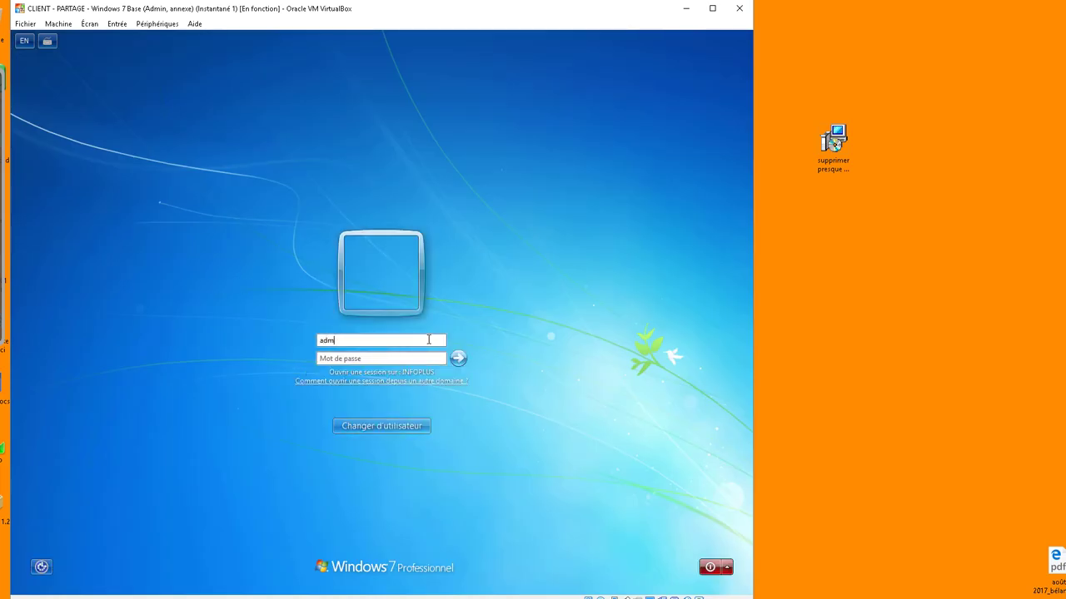
pyautogui.write('p')
pyautogui.press('Return')
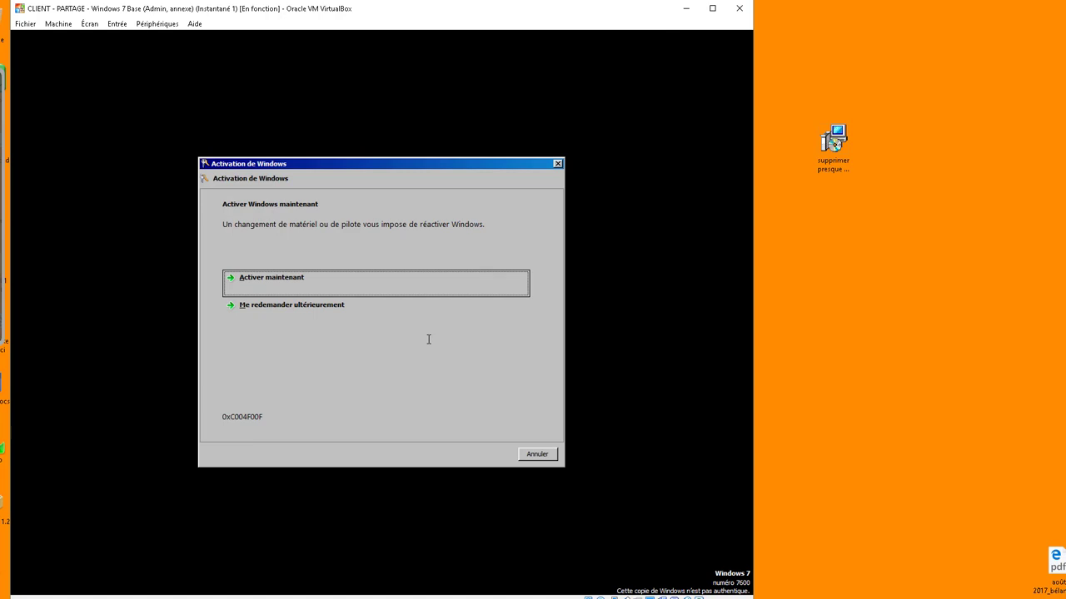
pyautogui.click(543, 453)
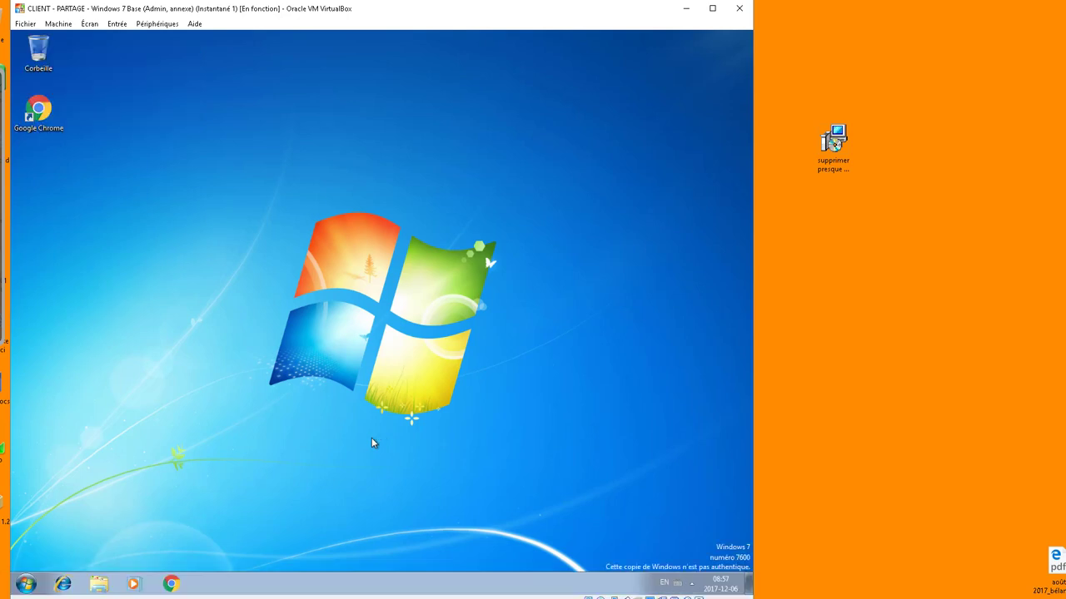
# - Launch mmc and add the Utilisateurs et ordinateurs Active Directory snap-in
pyautogui.press('super+r')
pyautogui.write('mmc')
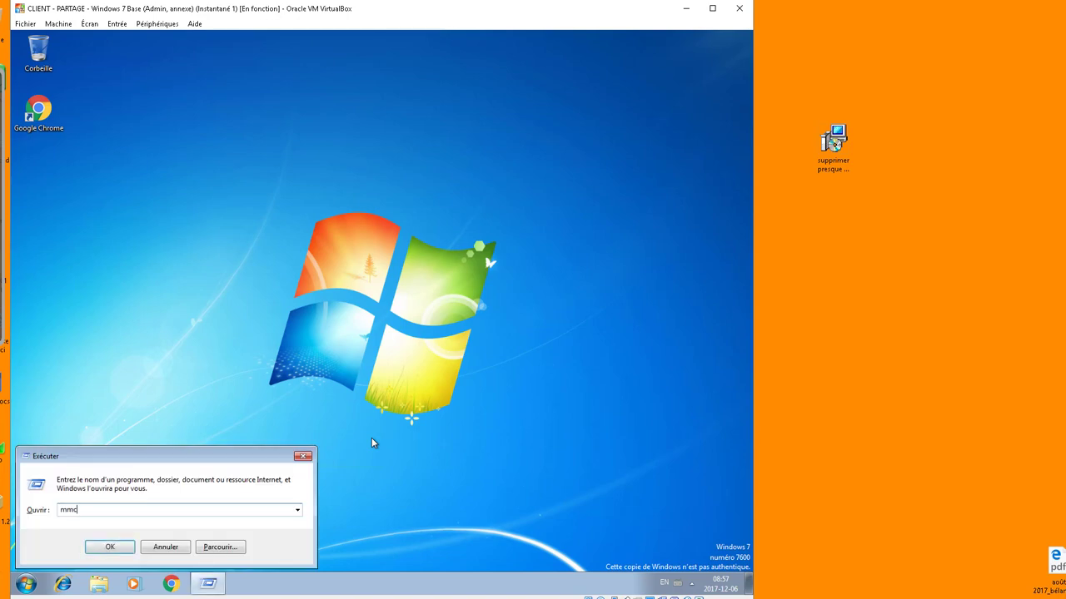
pyautogui.press('Return')
pyautogui.click(100, 112)
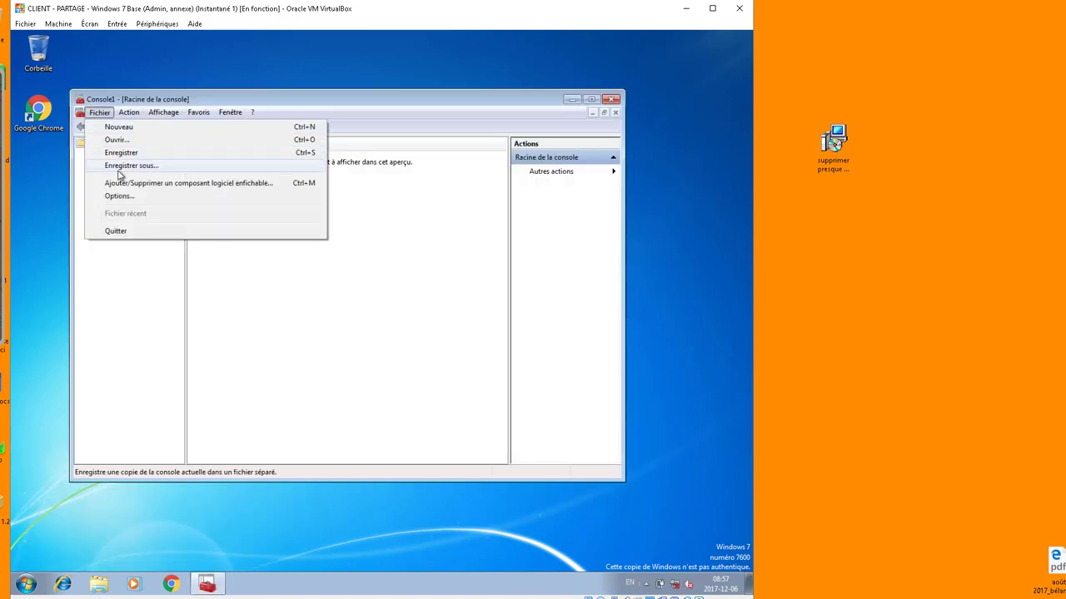
pyautogui.click(116, 183)
pyautogui.moveTo(291, 239); pyautogui.dragTo(290, 310)
pyautogui.click(204, 340)
pyautogui.click(316, 275)
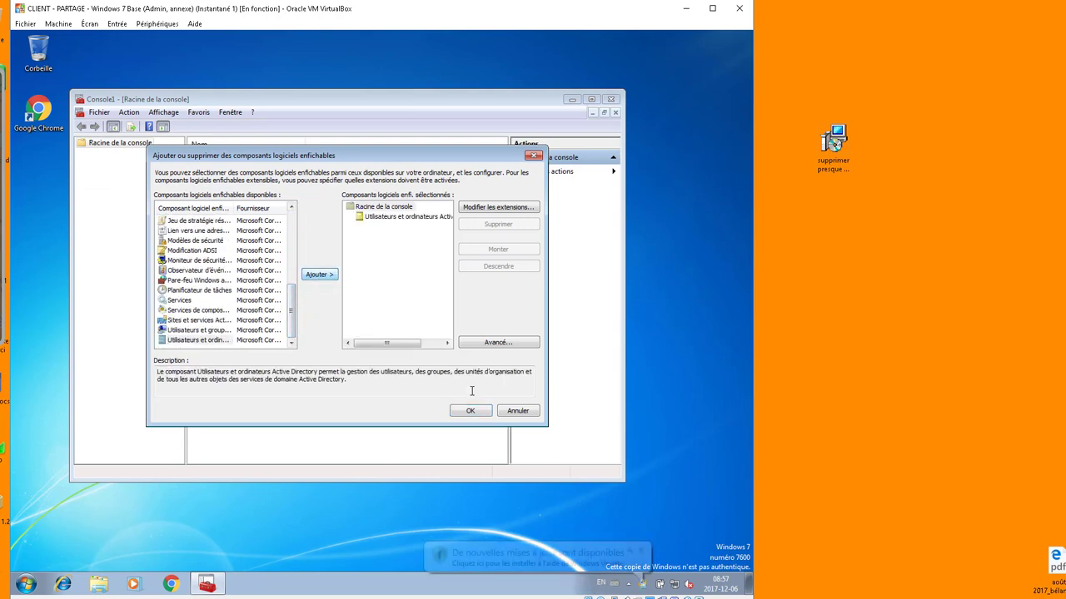
pyautogui.click(470, 411)
pyautogui.click(83, 154)
# - Save the console to the desktop as Console1 and close it
pyautogui.click(100, 113)
pyautogui.click(123, 167)
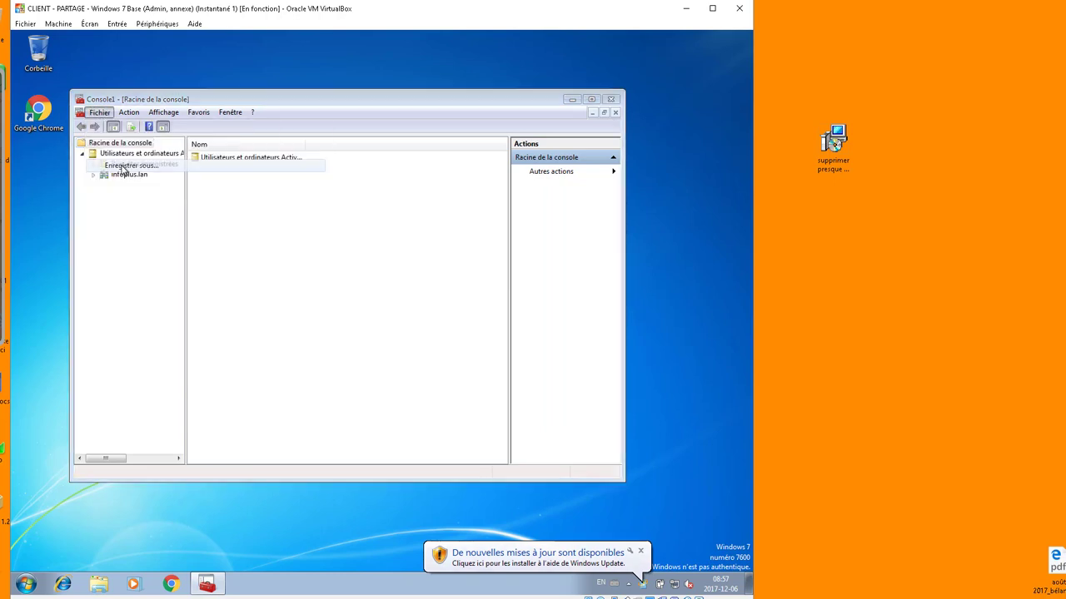
pyautogui.click(212, 263)
pyautogui.click(473, 378)
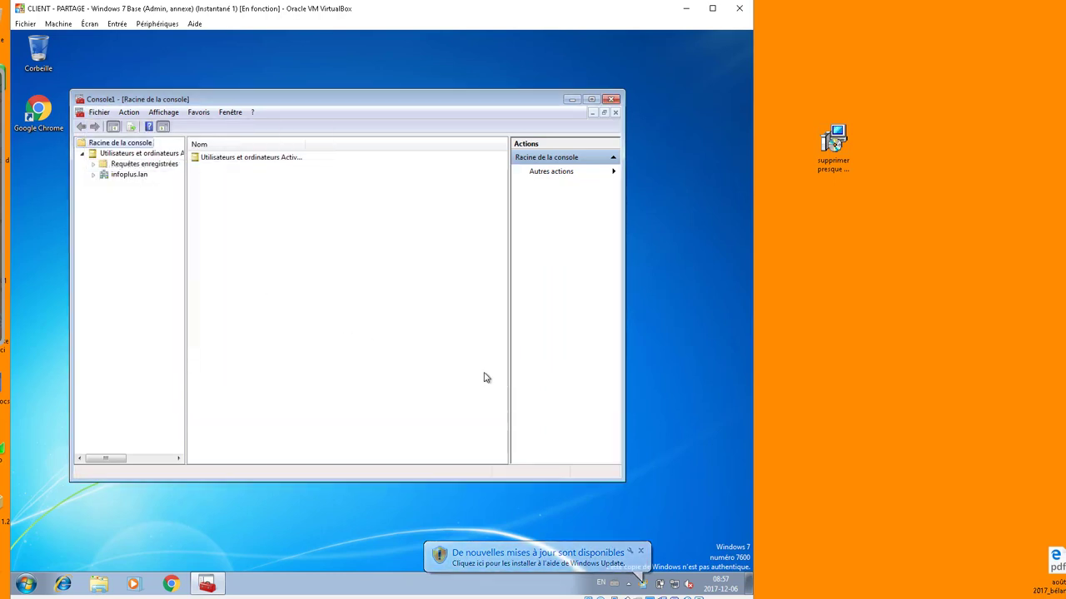
pyautogui.click(608, 100)
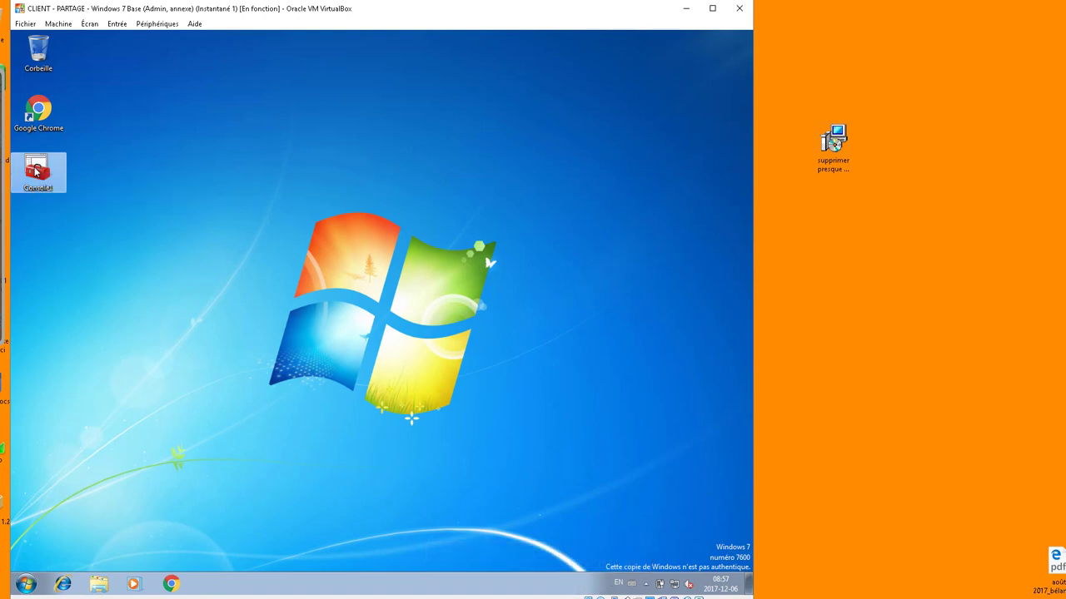
# - Reopen Console1 from the desktop and expand infoplus.lan down to OU_INFOPLUS
pyautogui.doubleClick(36, 171)
pyautogui.click(82, 154)
pyautogui.click(103, 177)
pyautogui.click(94, 175)
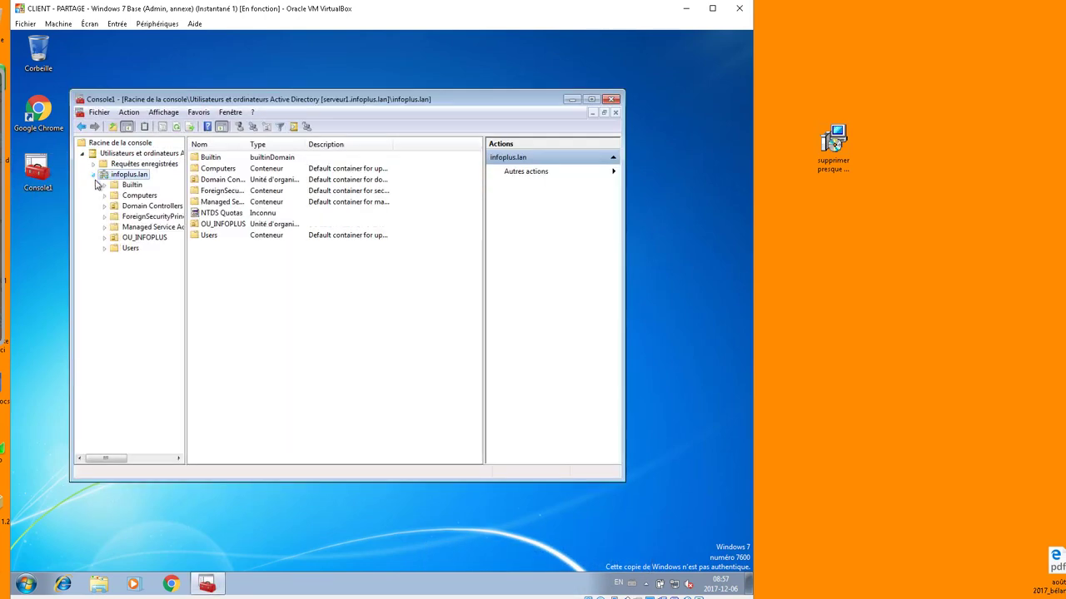
pyautogui.click(104, 238)
# - Reset bur1's password in OU_users > OU_Bureau, then select adm1 in OU_Admins
pyautogui.click(116, 290)
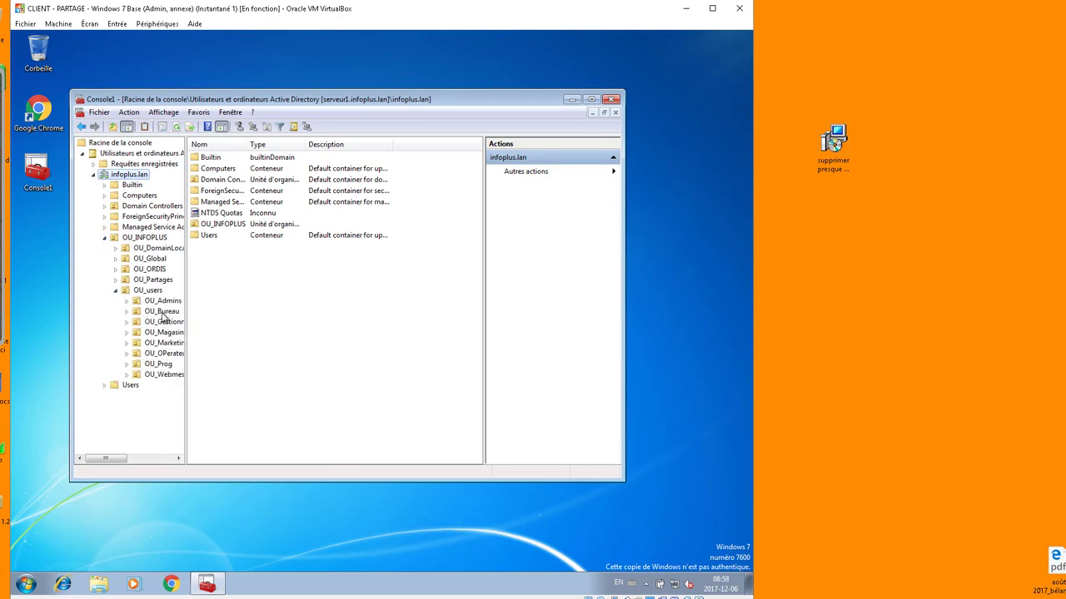
pyautogui.click(162, 312)
pyautogui.click(207, 158)
pyautogui.rightClick(208, 159)
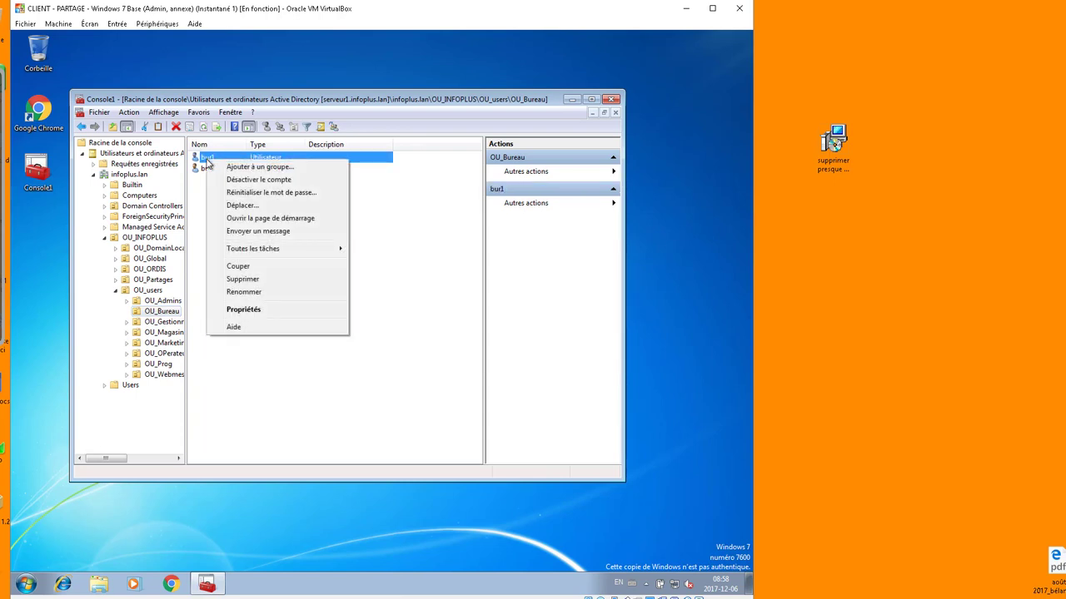
pyautogui.click(237, 193)
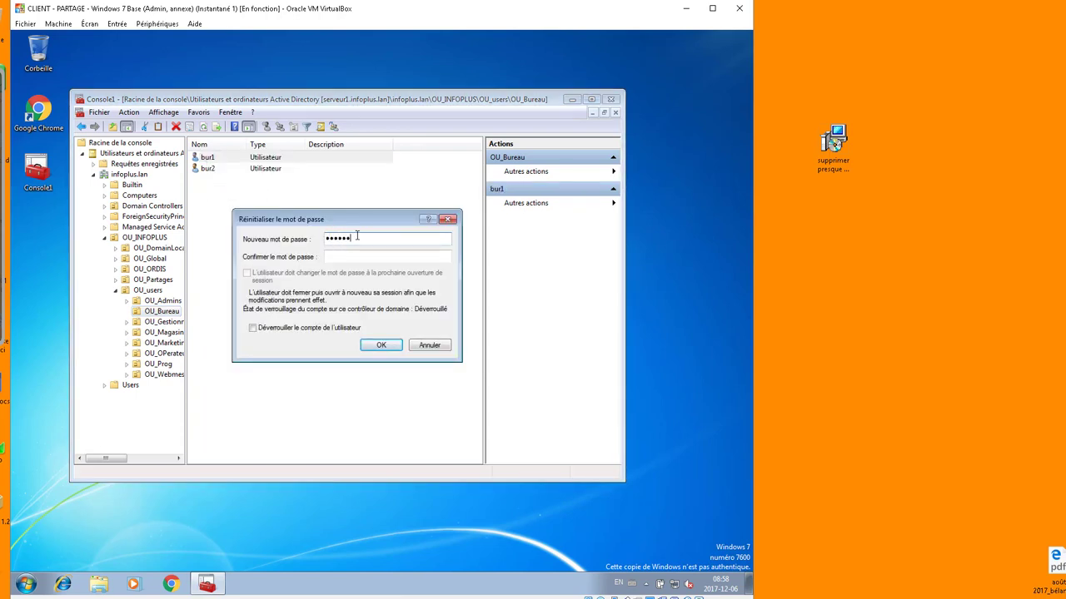
pyautogui.press('Tab')
pyautogui.write('P')
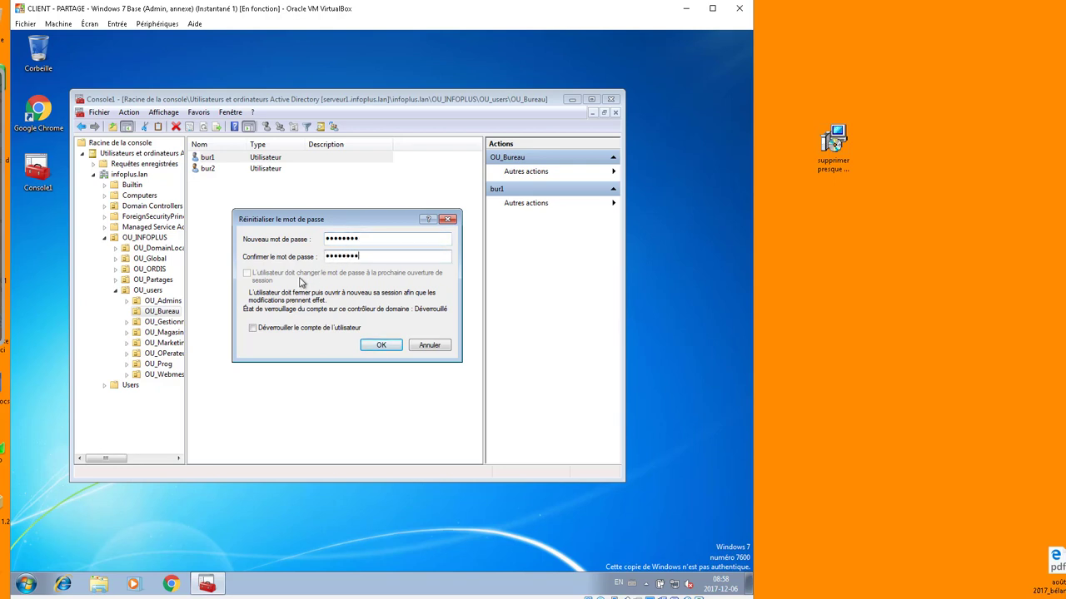
pyautogui.click(388, 347)
pyautogui.click(447, 349)
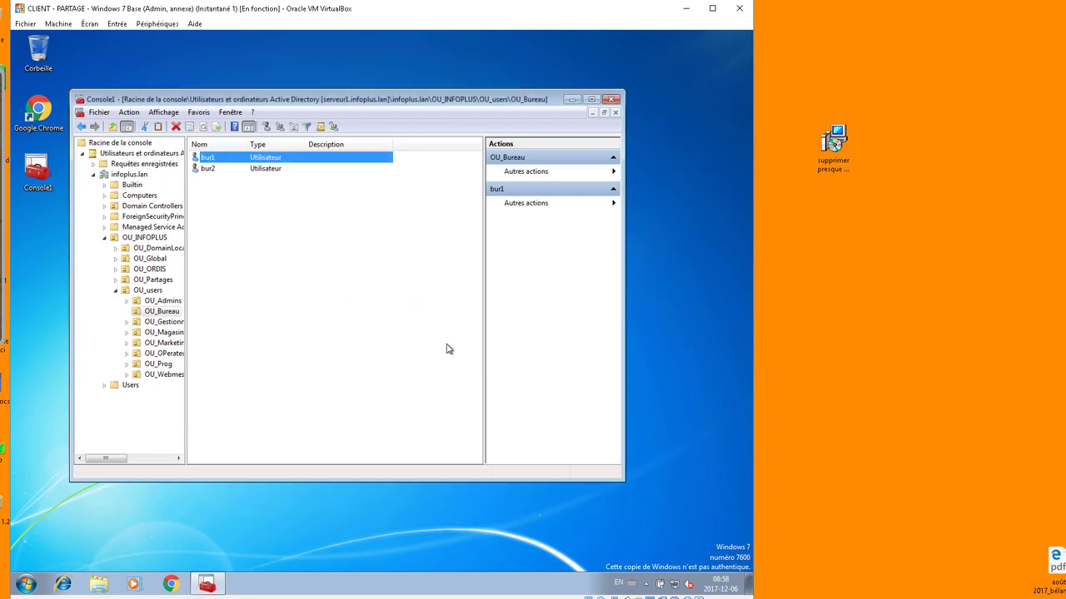
pyautogui.click(162, 300)
pyautogui.click(214, 158)
# - Attempt adm1's password reset, dismiss the Accès refusé error, and return to OU_Bureau
pyautogui.rightClick(215, 167)
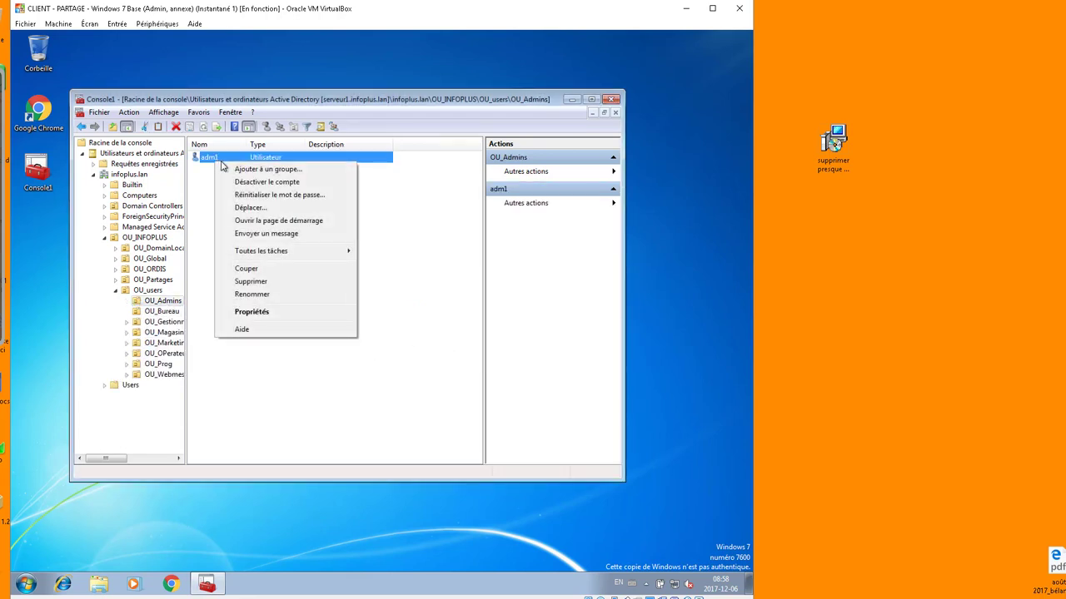
pyautogui.click(260, 197)
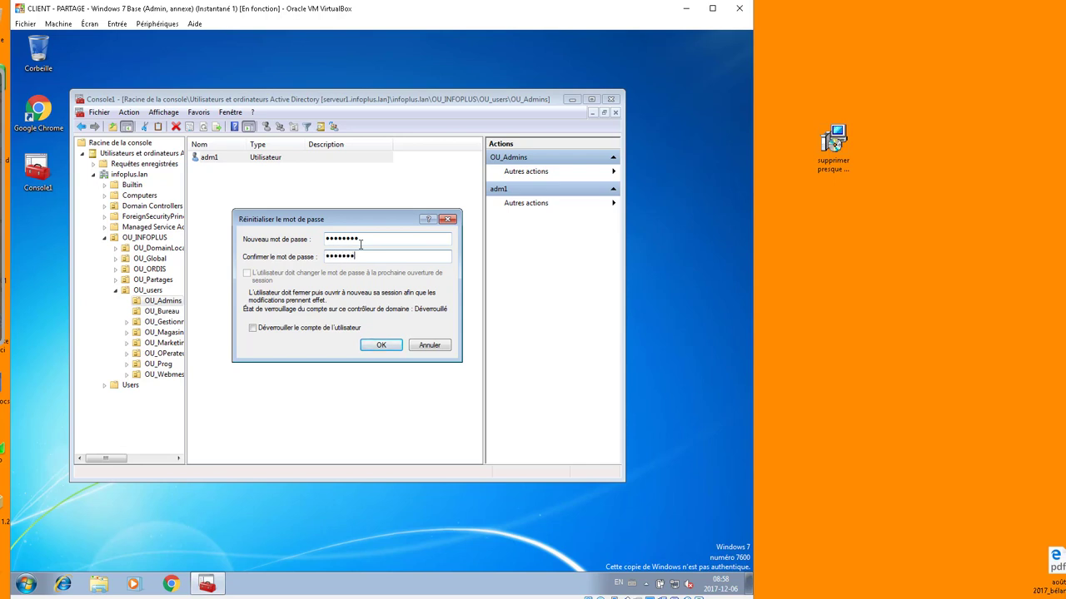
pyautogui.click(372, 348)
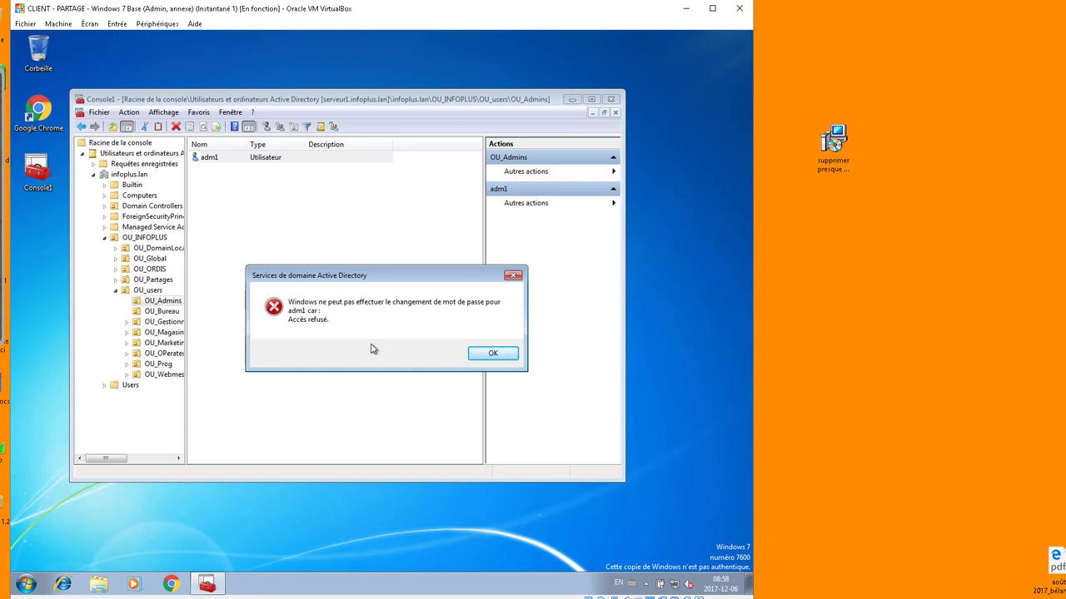
pyautogui.click(492, 353)
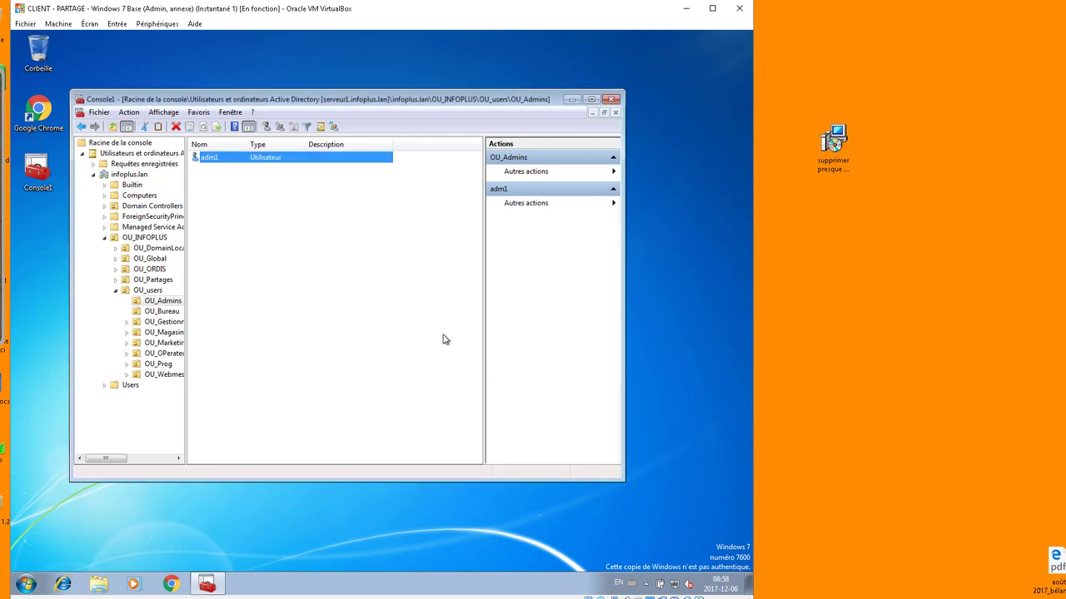
pyautogui.click(163, 312)
pyautogui.rightClick(210, 169)
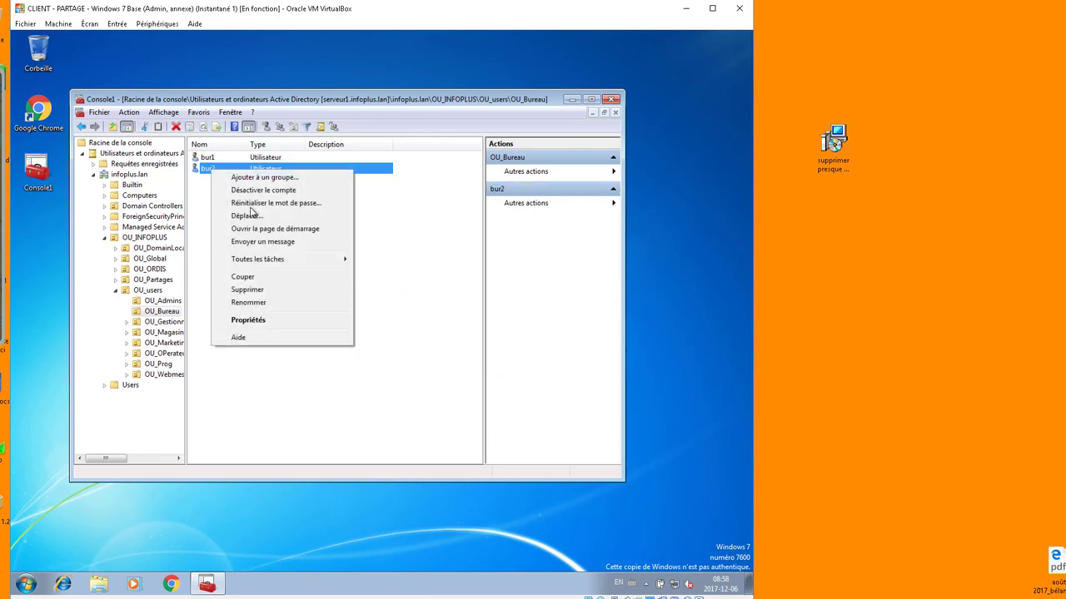
pyautogui.click(283, 290)
pyautogui.click(433, 350)
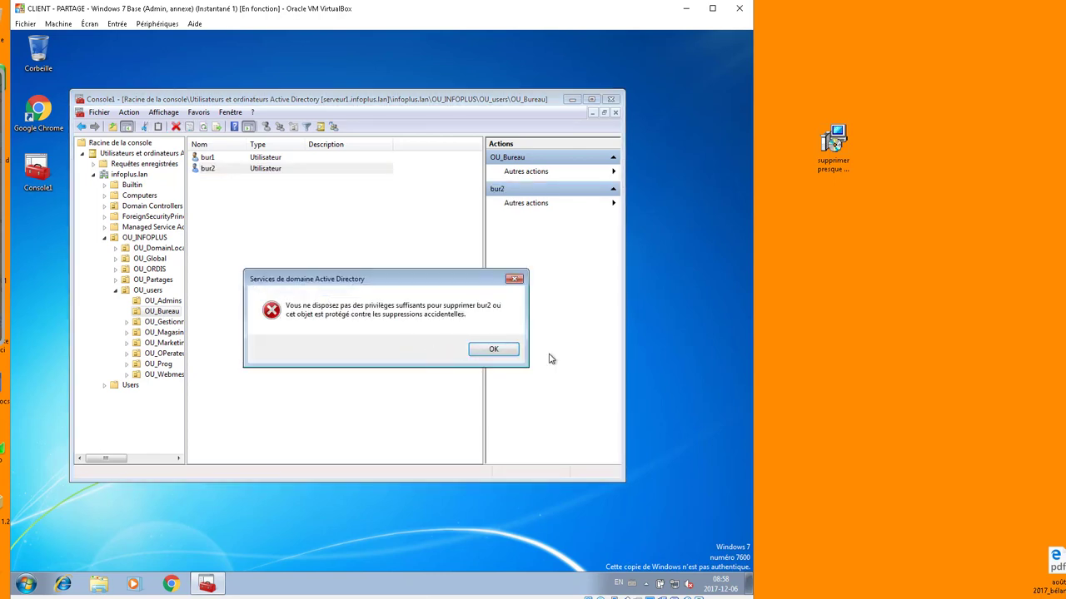
pyautogui.click(504, 353)
pyautogui.rightClick(229, 231)
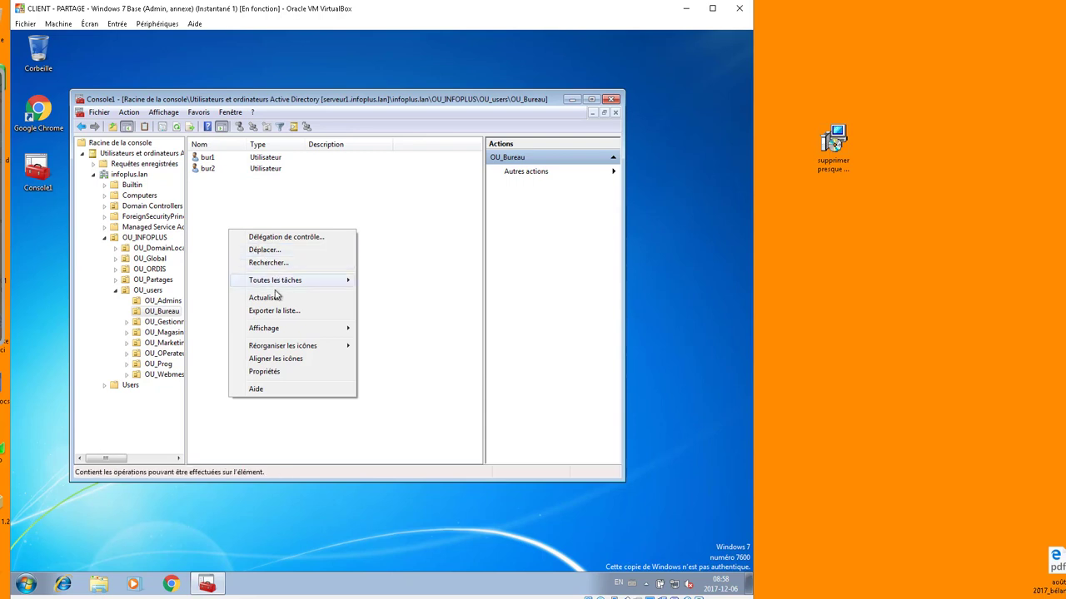
pyautogui.click(243, 204)
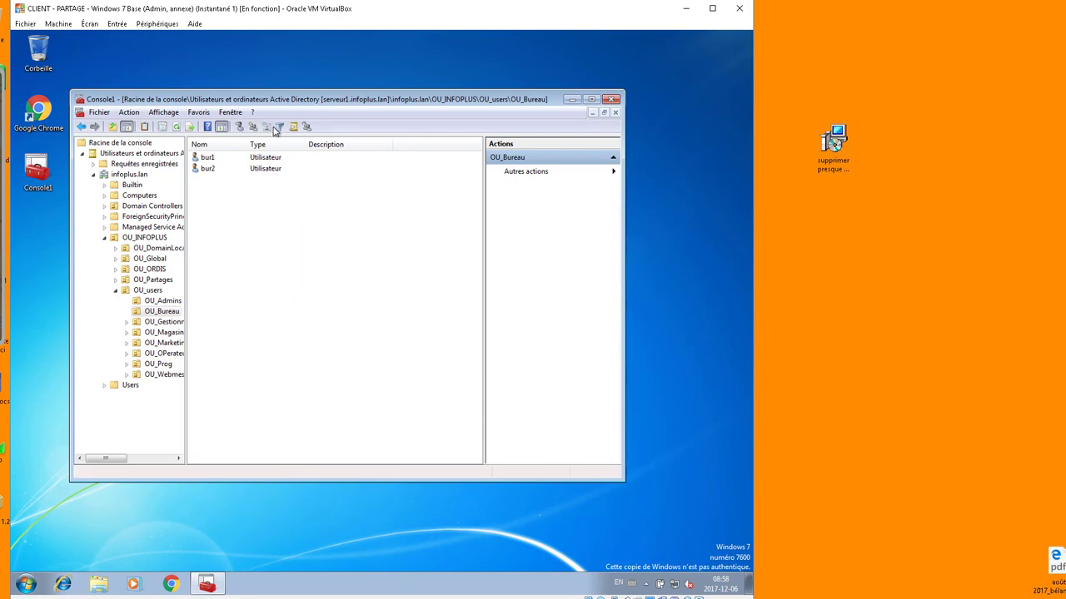